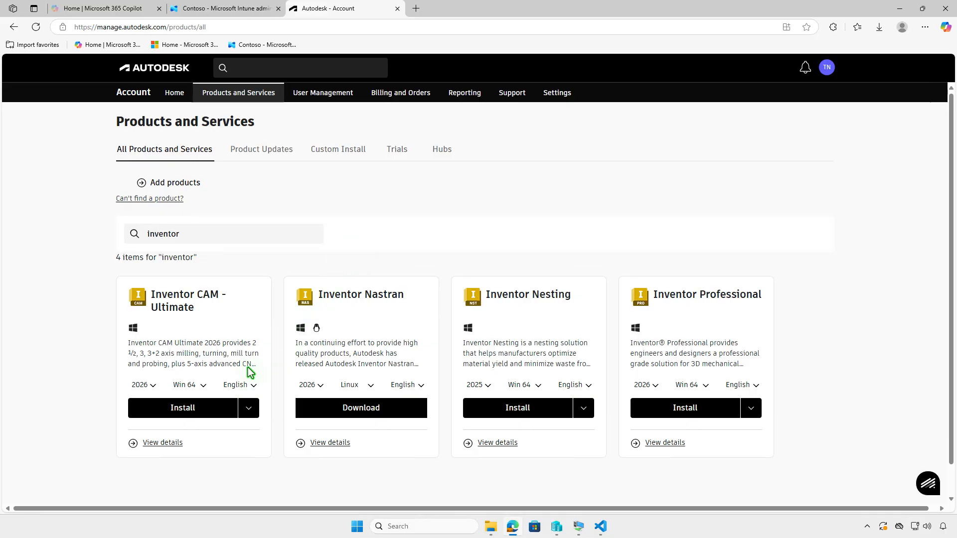
Download the Inventor CAM - Ultimate 2026 installer for Win 64 in English from the Autodesk products page
{"action": "left_click", "coordinate": [154, 387]}
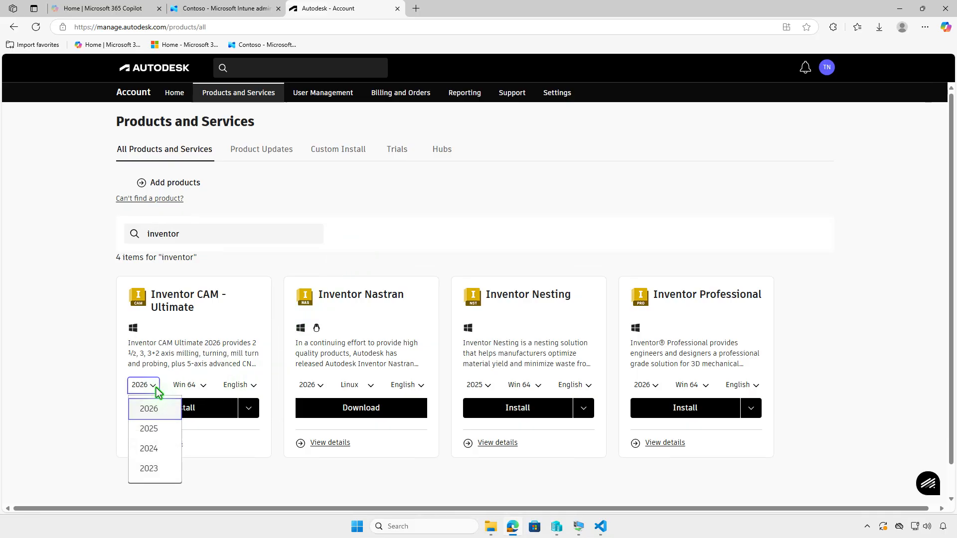
{"action": "left_click", "coordinate": [154, 387]}
{"action": "left_click", "coordinate": [253, 412]}
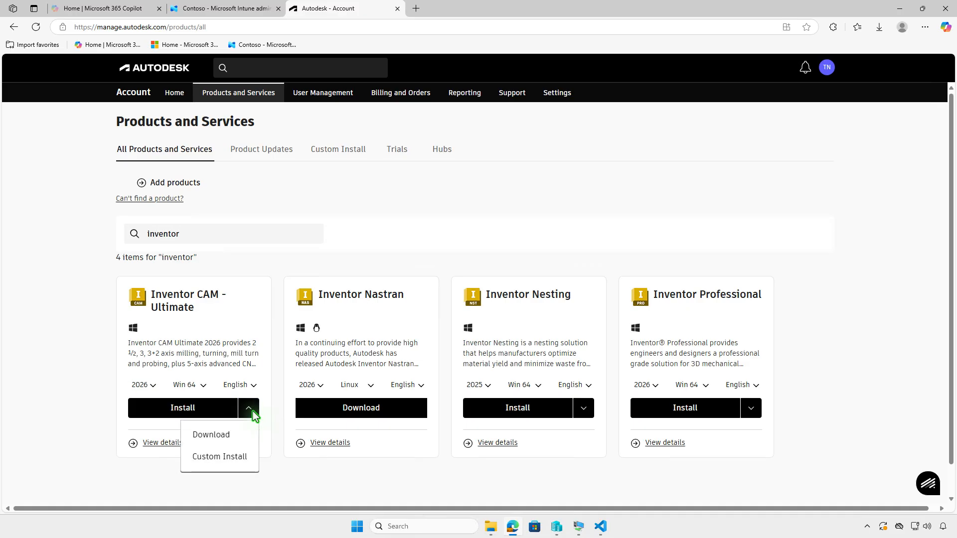
{"action": "left_click", "coordinate": [243, 437]}
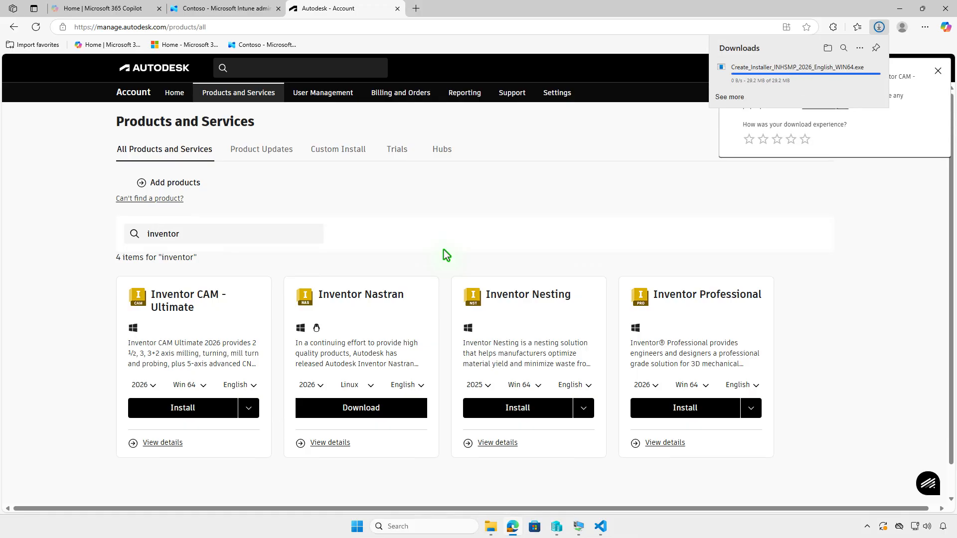
Run the downloaded Create_Installer_INHSMP_2026 file from the Downloads folder and open the folder of the created installer
{"action": "left_click", "coordinate": [827, 49]}
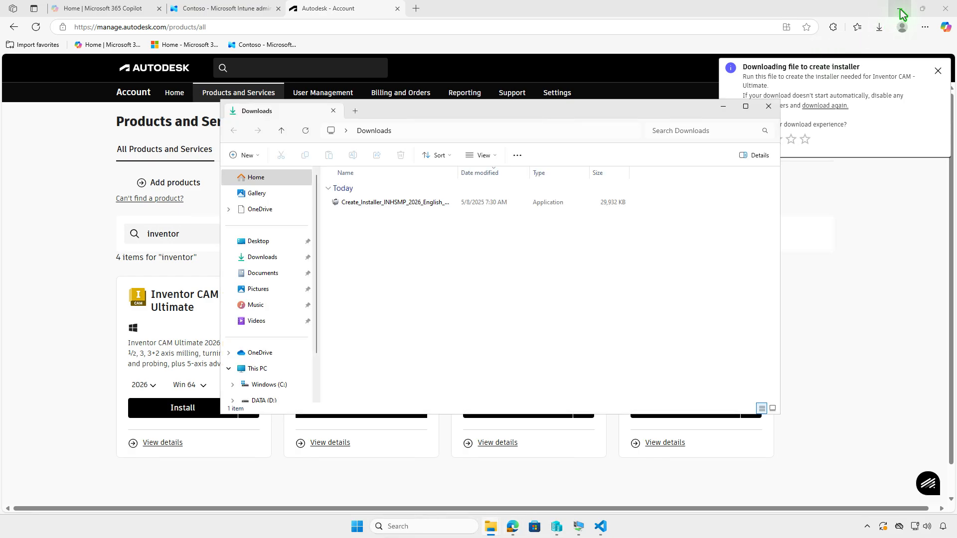
{"action": "left_click", "coordinate": [900, 9]}
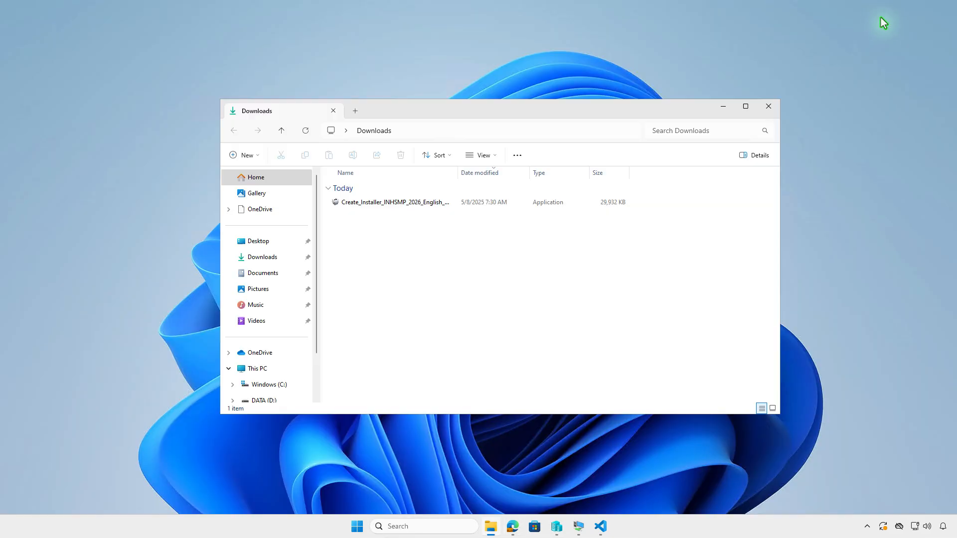
{"action": "double_click", "coordinate": [455, 204]}
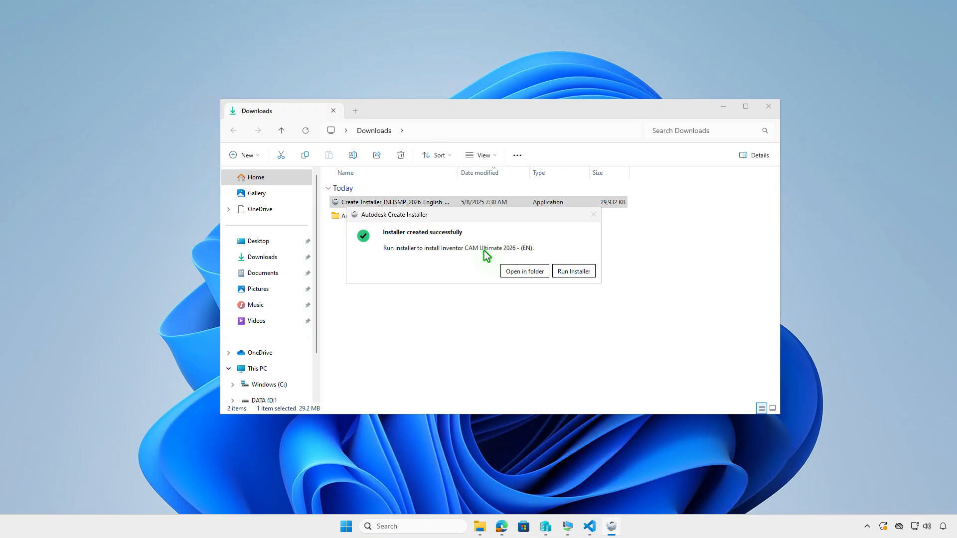
{"action": "left_click", "coordinate": [532, 272]}
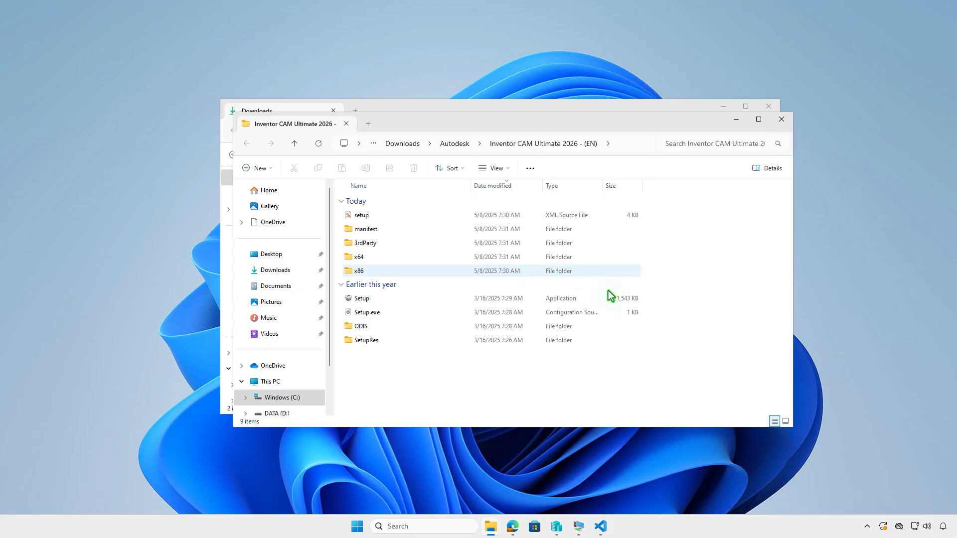
Close the extra folder window and open Autodesk\Inventor CAM Ultimate 2026 - (EN) from the Downloads folder
{"action": "left_click", "coordinate": [781, 119]}
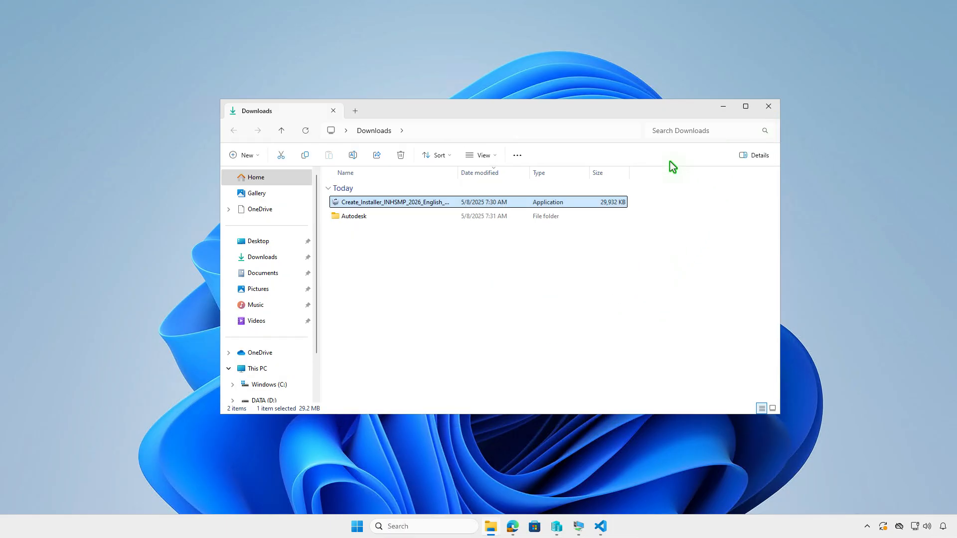
{"action": "double_click", "coordinate": [438, 218]}
{"action": "double_click", "coordinate": [444, 206]}
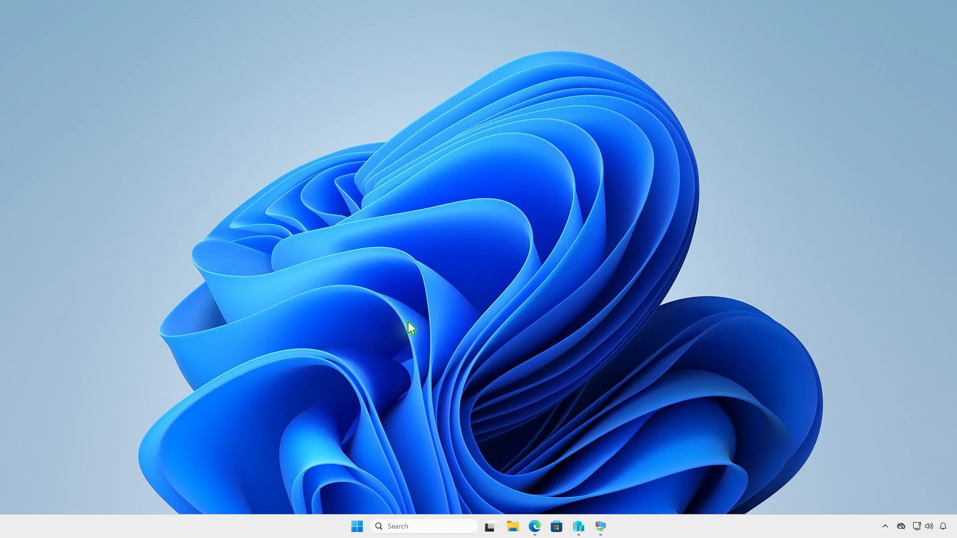
Create a folder named Intune on the DATA (D:) drive and open it
{"action": "left_click", "coordinate": [513, 526]}
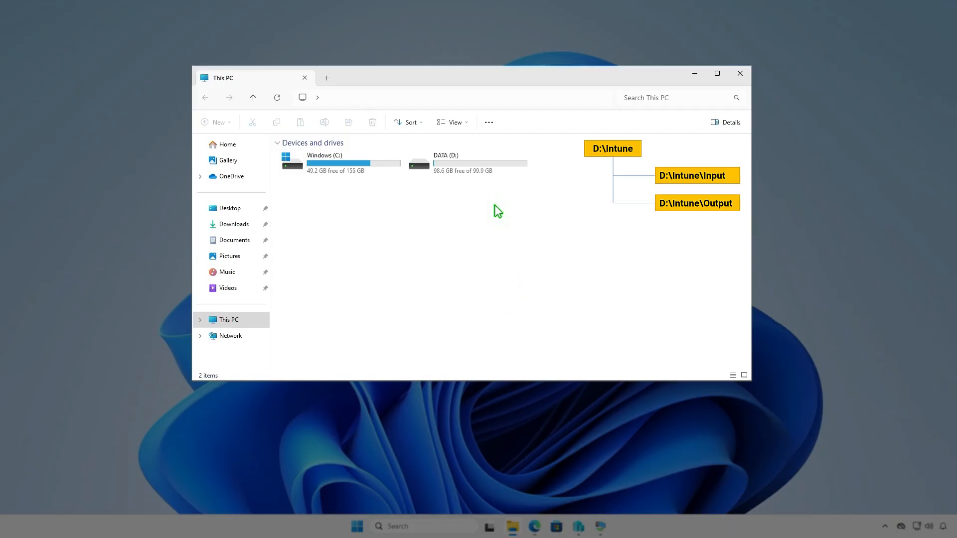
{"action": "double_click", "coordinate": [498, 165]}
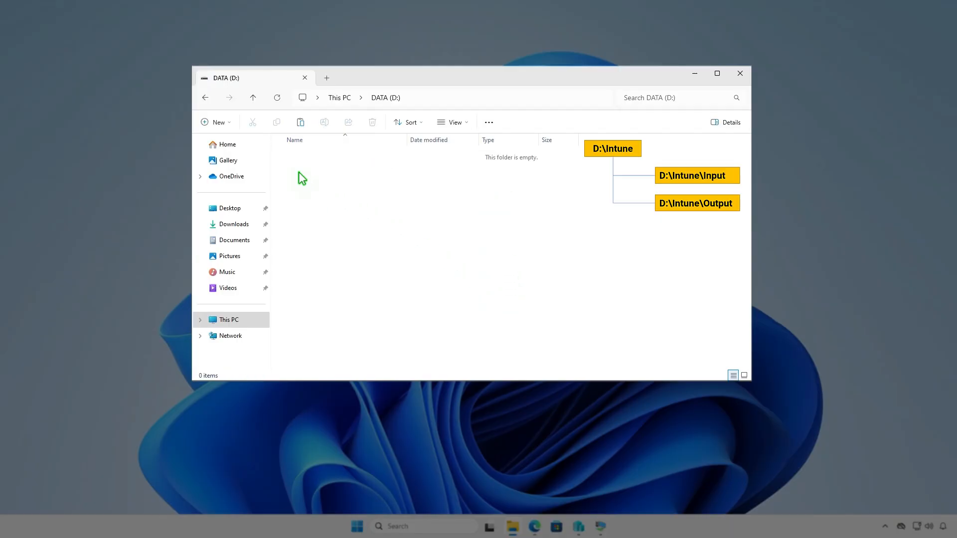
{"action": "left_click", "coordinate": [226, 122]}
{"action": "left_click", "coordinate": [244, 143]}
{"action": "type", "text": "Intune"}
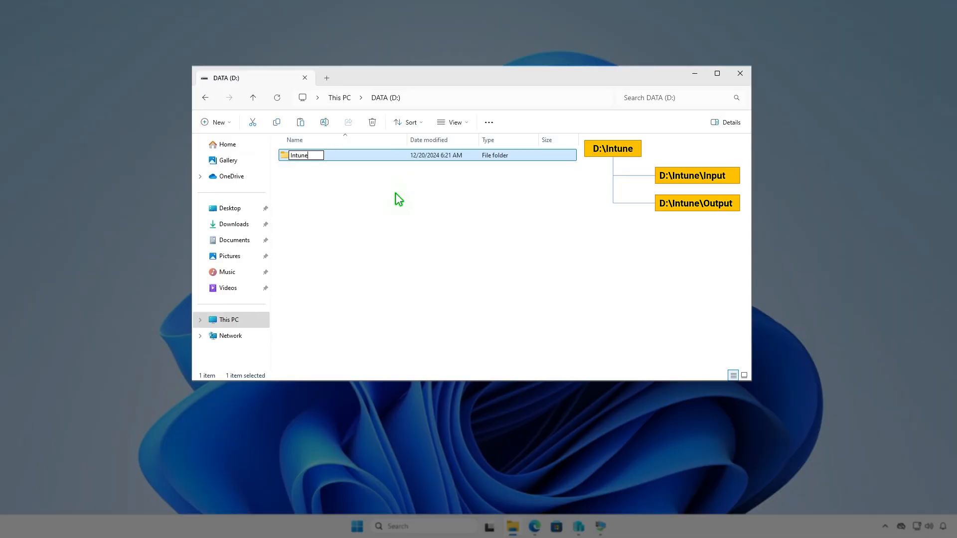
{"action": "key", "text": "Return"}
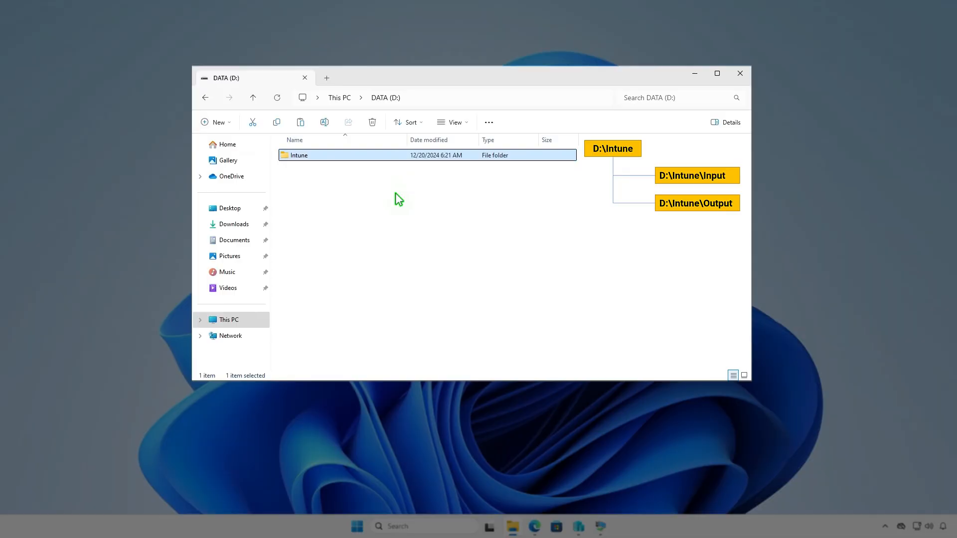
{"action": "key", "text": "Return"}
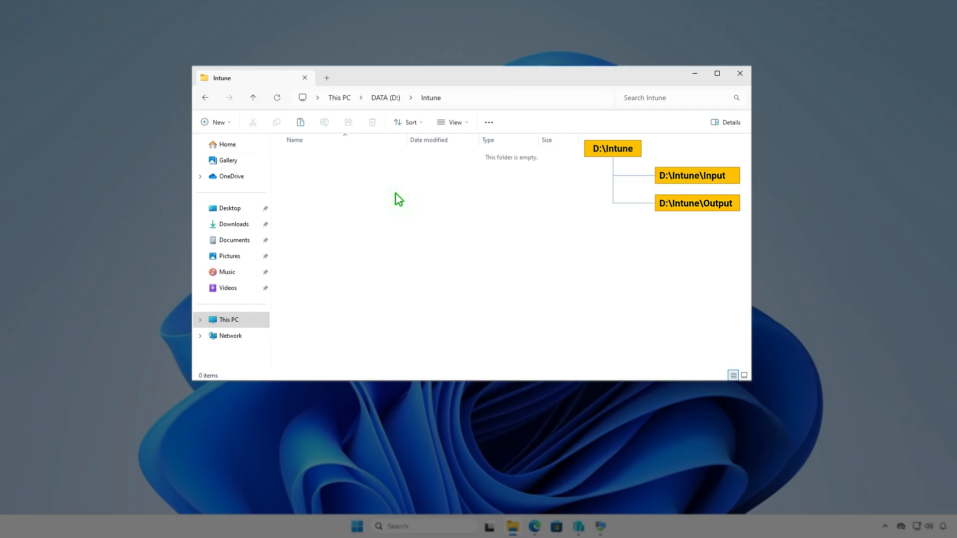
Create two subfolders named Input and Output inside D:\Intune
{"action": "right_click", "coordinate": [396, 193]}
{"action": "mouse_move", "coordinate": [427, 294]}
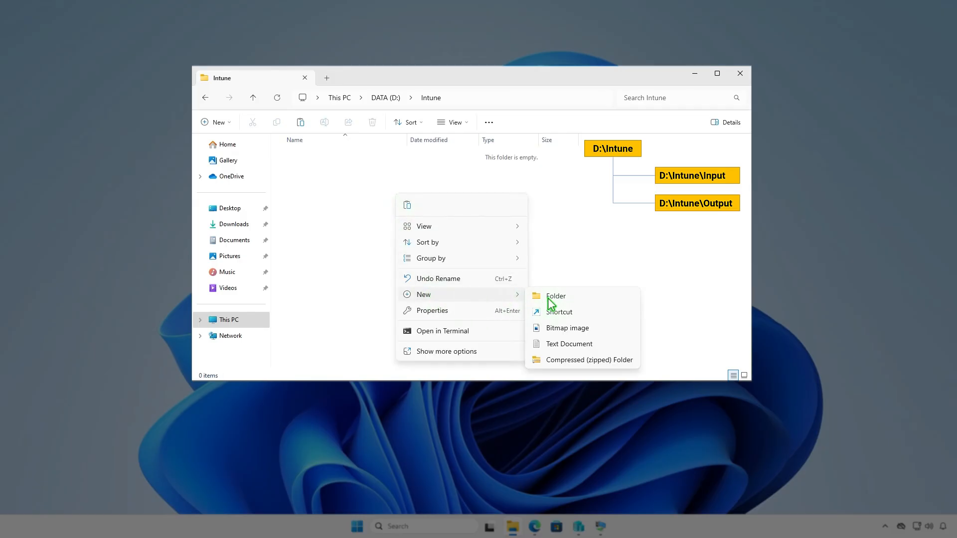
{"action": "left_click", "coordinate": [549, 297]}
{"action": "type", "text": "I"}
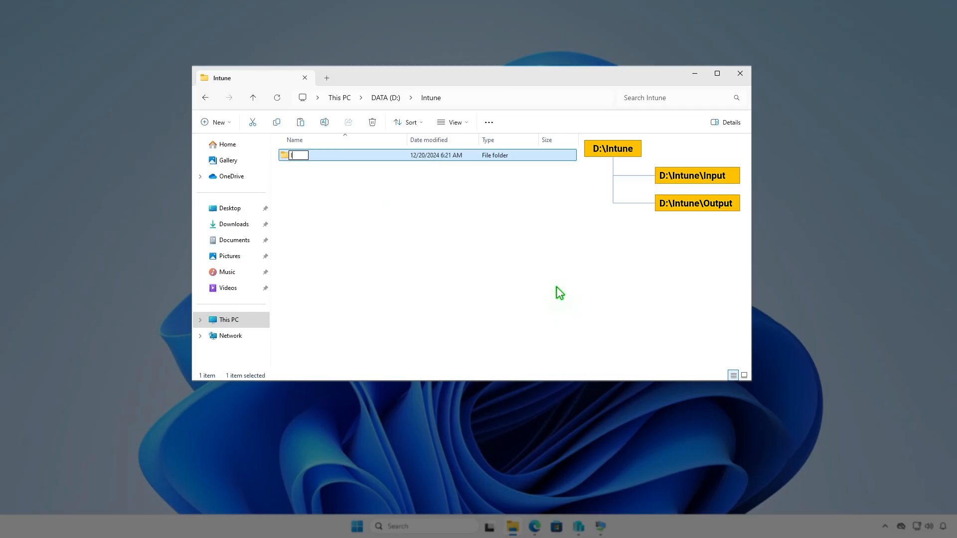
{"action": "type", "text": "nput"}
{"action": "key", "text": "Return"}
{"action": "key", "text": "ctrl+shift+n"}
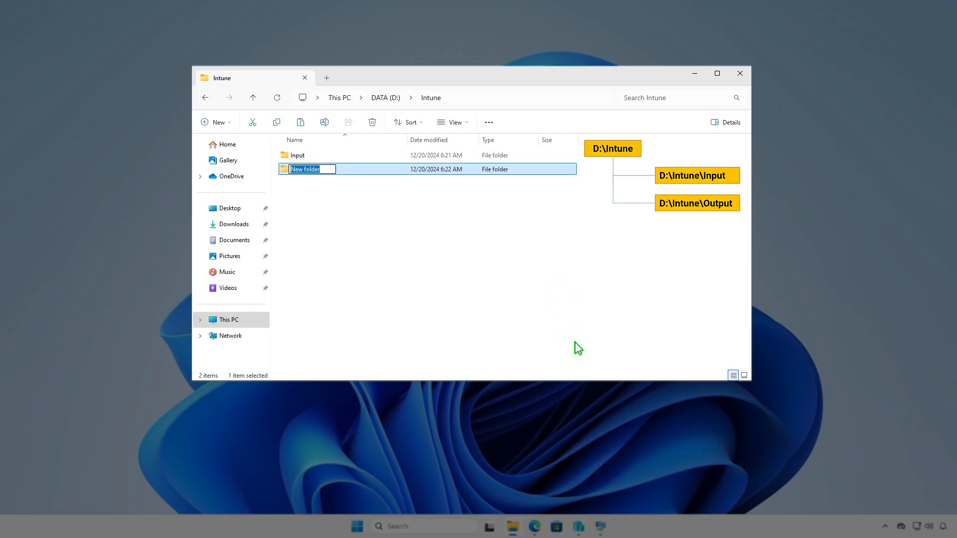
{"action": "type", "text": "Output"}
{"action": "left_click", "coordinate": [520, 267]}
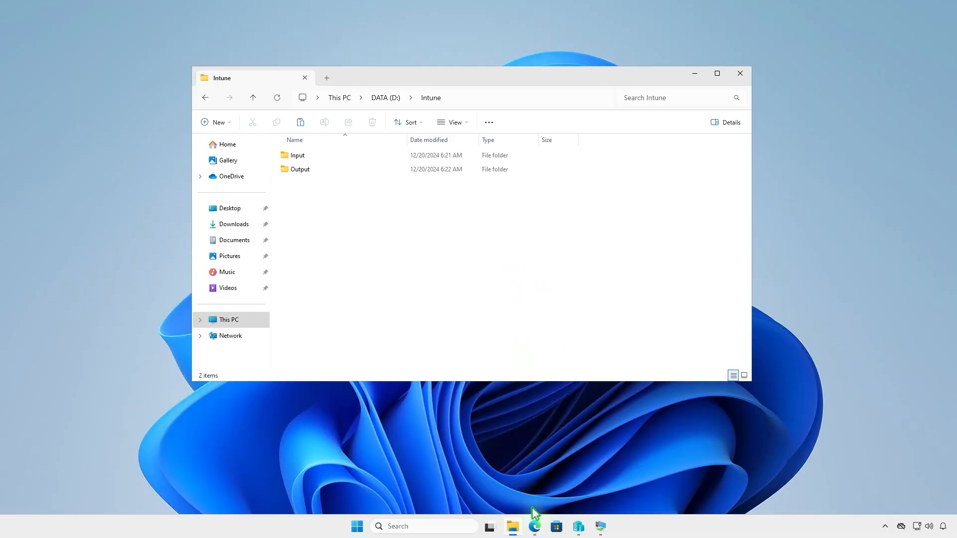
Switch to the browser and download the source code zip of the latest Microsoft Win32 Content Prep Tool release, v1.8.6, from GitHub
{"action": "left_click", "coordinate": [535, 527]}
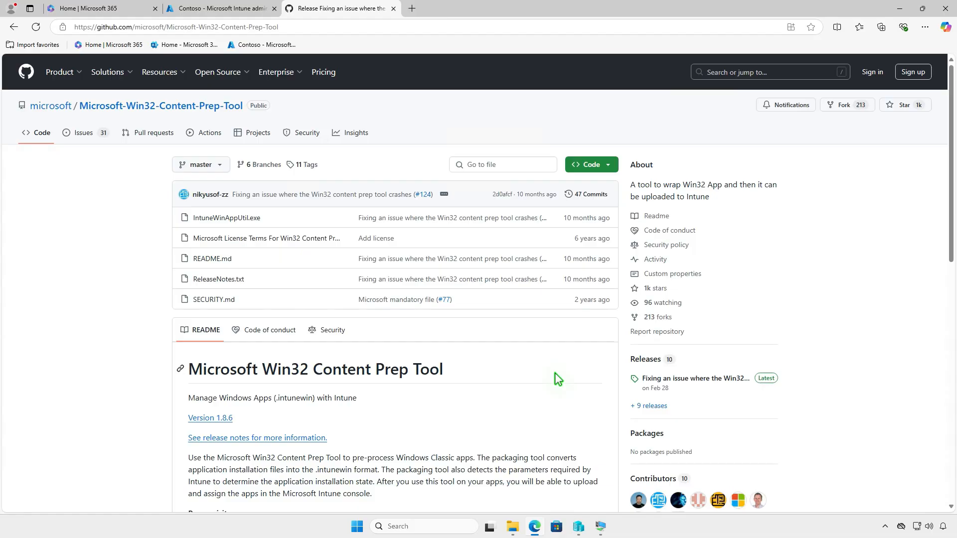
{"action": "left_click", "coordinate": [720, 379]}
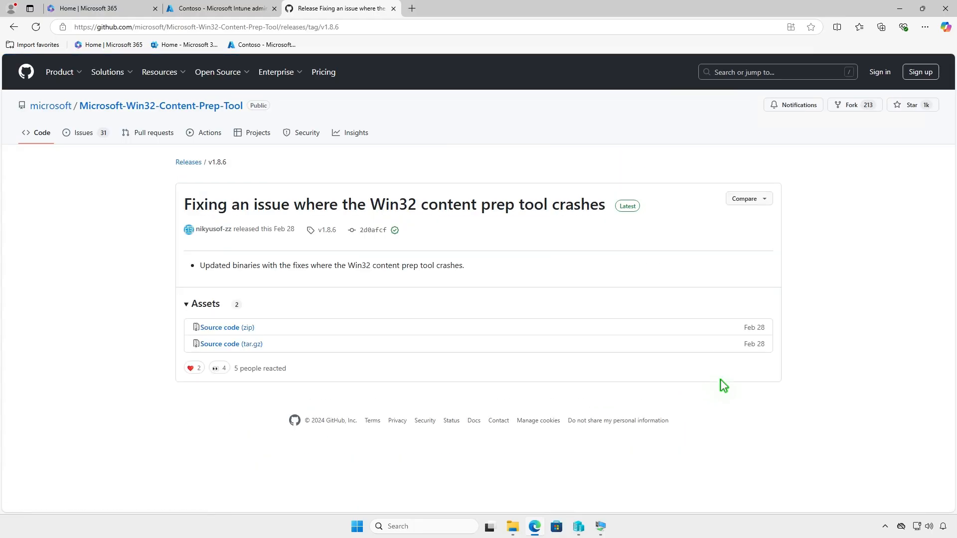
{"action": "left_click", "coordinate": [249, 327]}
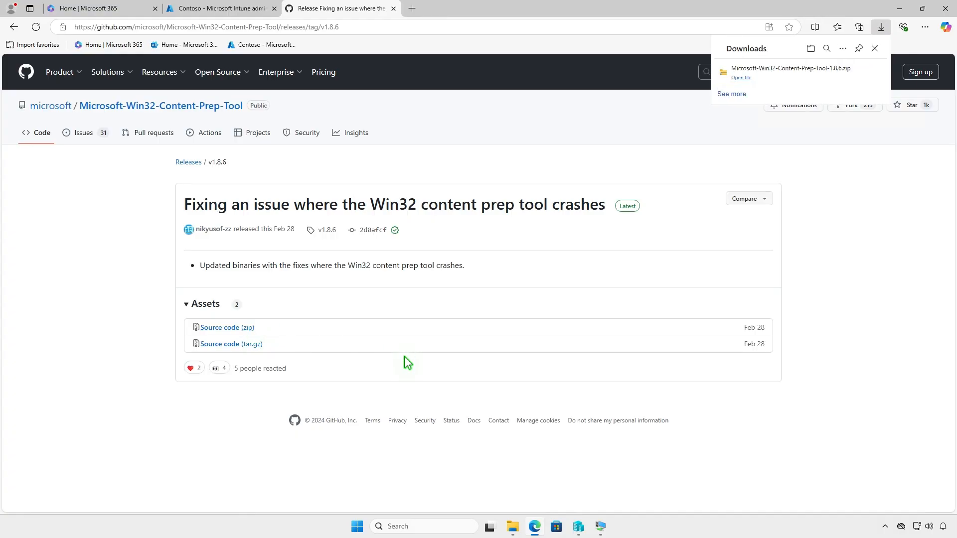
Extract the Microsoft-Win32-Content-Prep-Tool-1.8.6 archive into its own folder in Downloads
{"action": "left_click", "coordinate": [844, 73]}
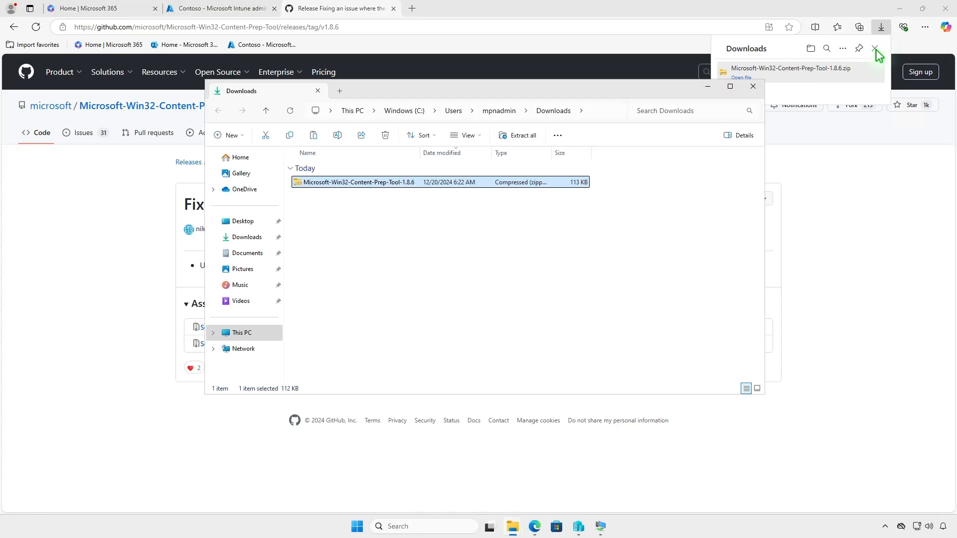
{"action": "left_click", "coordinate": [899, 8]}
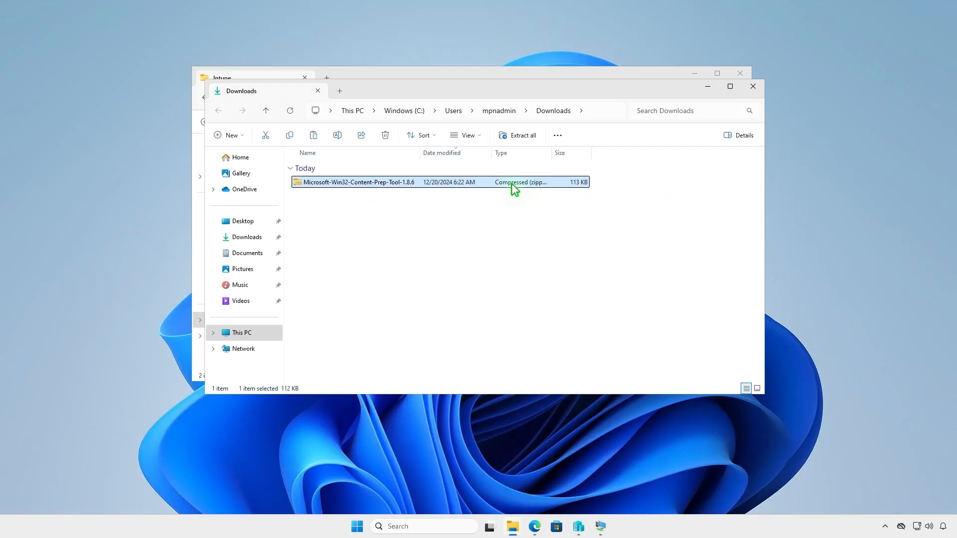
{"action": "left_click", "coordinate": [523, 138]}
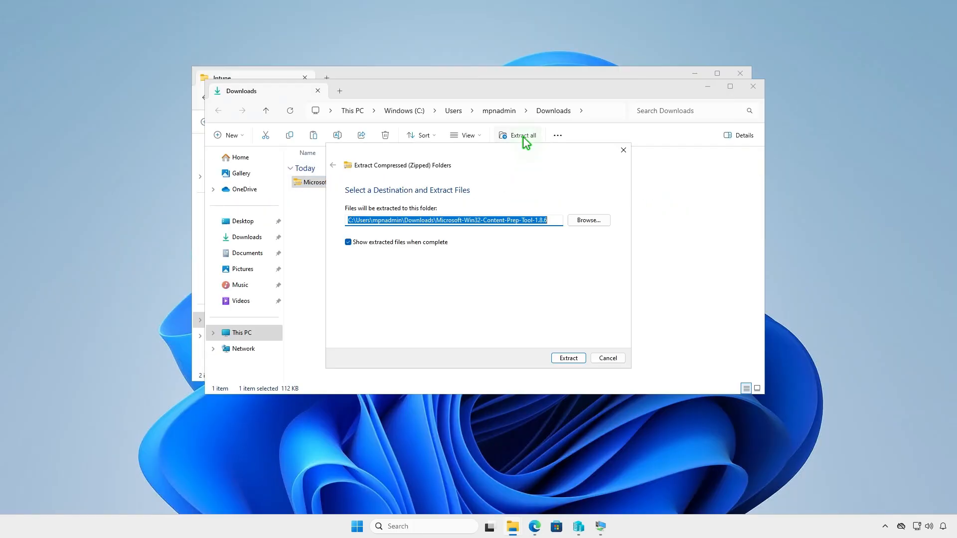
{"action": "left_click", "coordinate": [561, 355]}
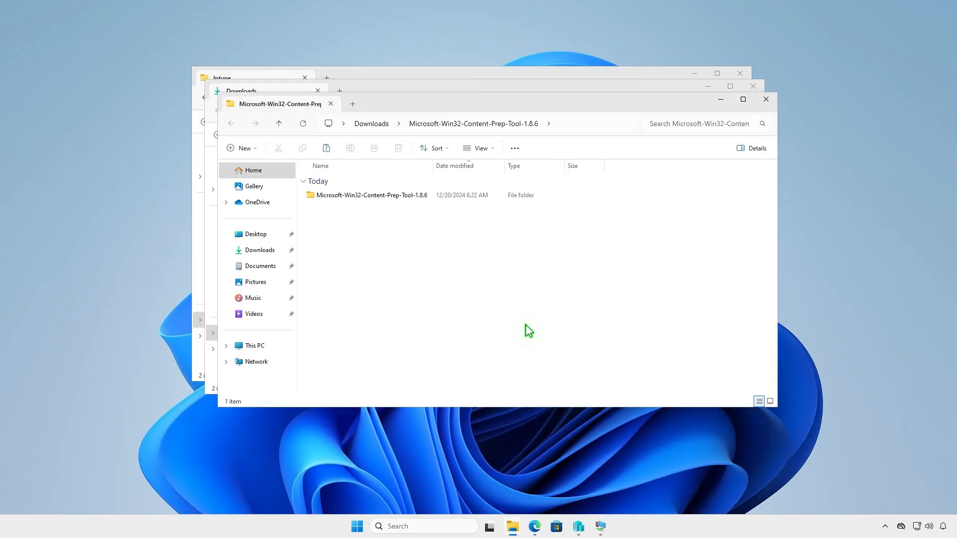
Copy IntuneWinAppUtil from the extracted tool folder into D:\Intune, closing the Downloads windows and minimizing the Intune window
{"action": "double_click", "coordinate": [427, 196]}
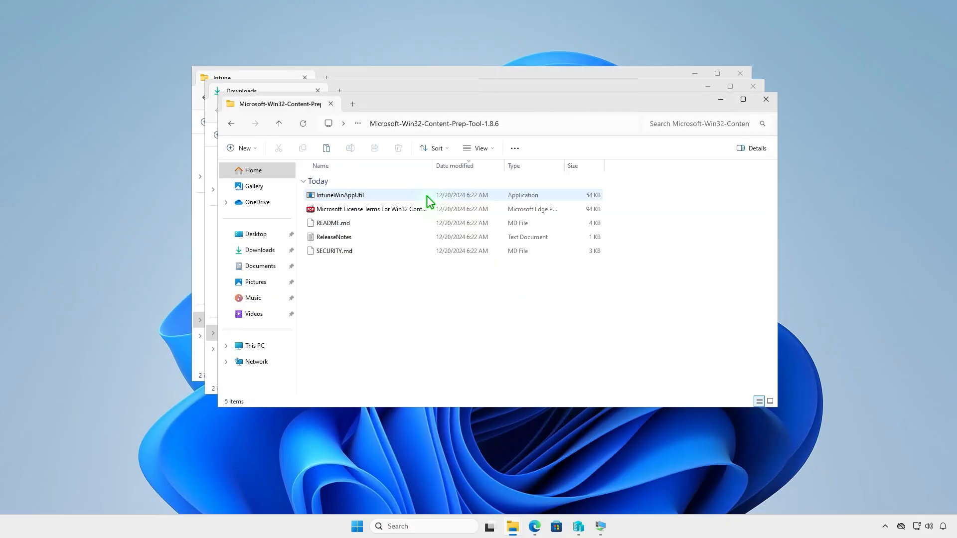
{"action": "left_click", "coordinate": [382, 194]}
{"action": "right_click", "coordinate": [382, 194]}
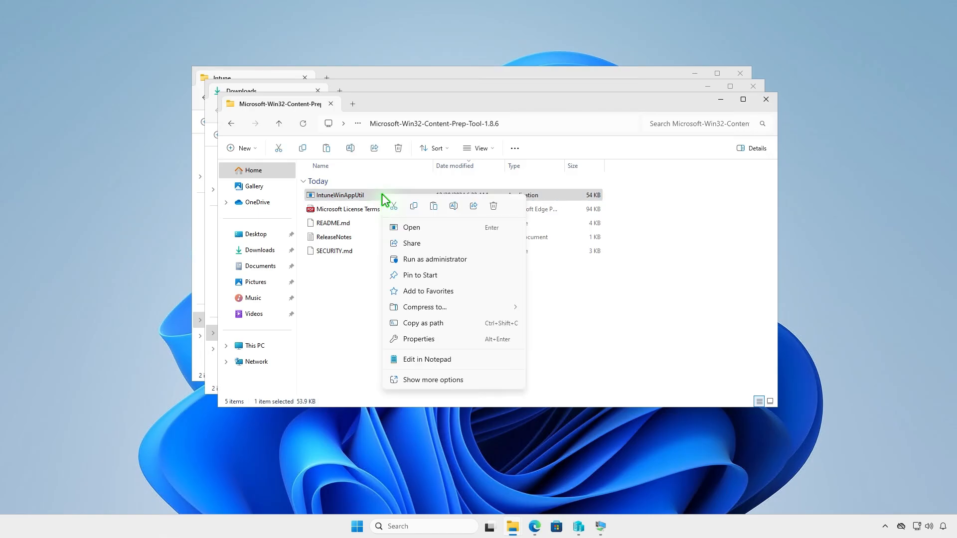
{"action": "left_click", "coordinate": [412, 208]}
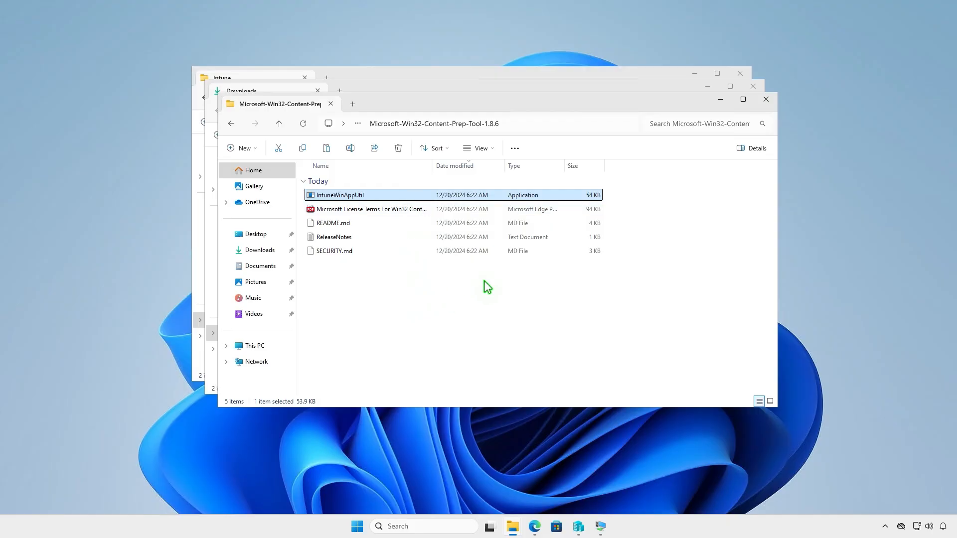
{"action": "left_click", "coordinate": [766, 99]}
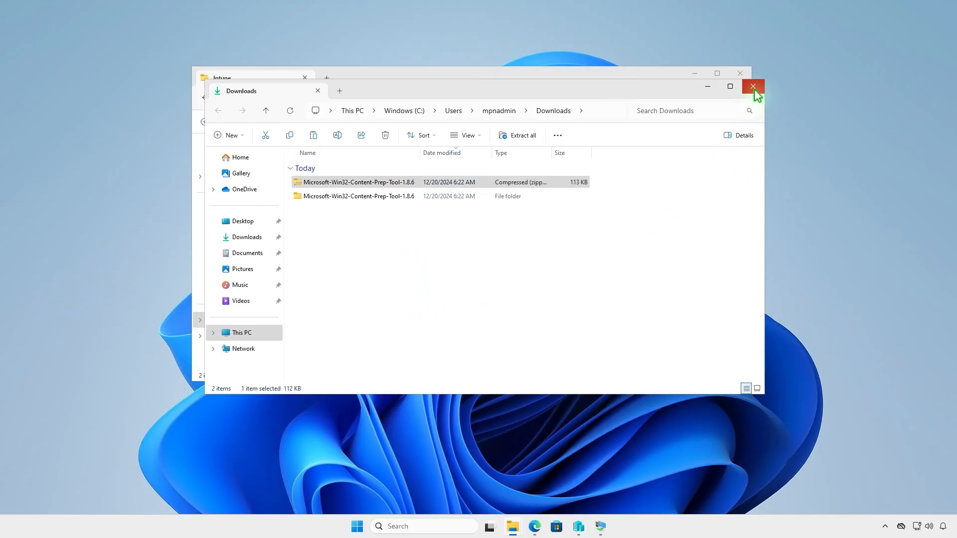
{"action": "left_click", "coordinate": [755, 90]}
{"action": "right_click", "coordinate": [343, 214]}
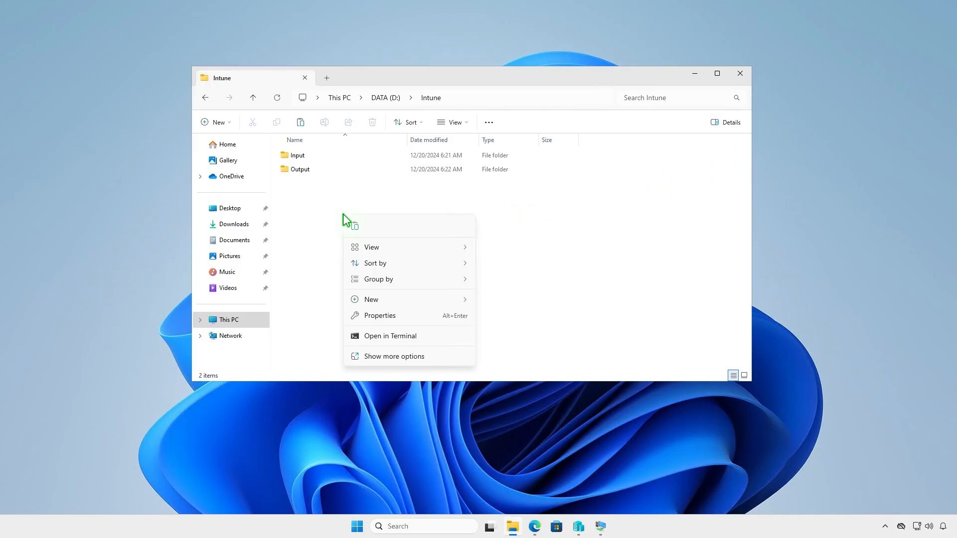
{"action": "left_click", "coordinate": [356, 228]}
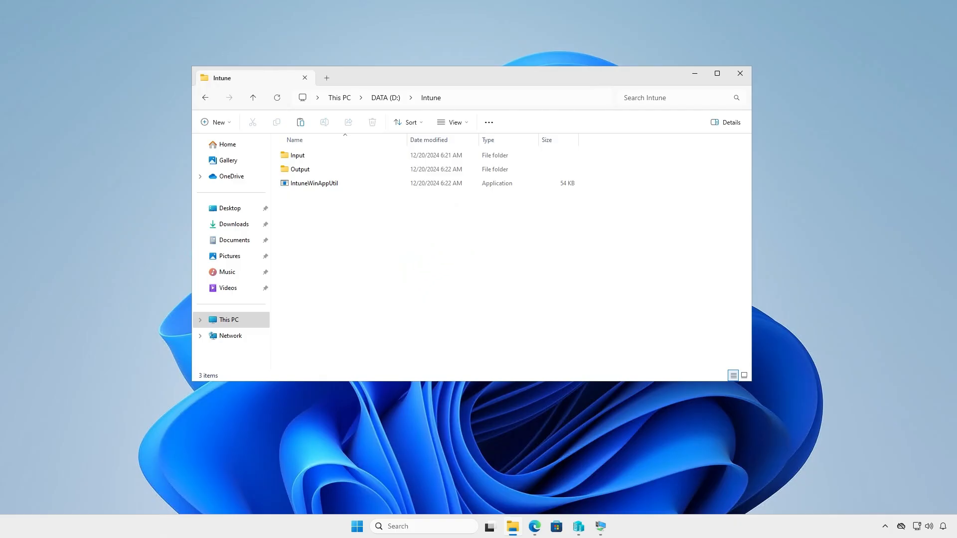
{"action": "left_click", "coordinate": [694, 74]}
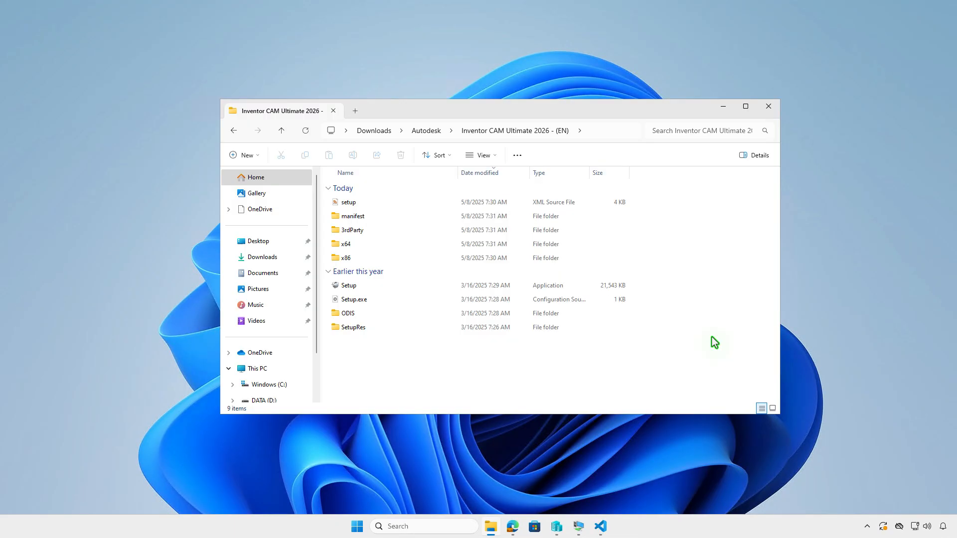
Copy all files and folders in the Inventor CAM Ultimate 2026 - (EN) folder
{"action": "left_click", "coordinate": [518, 155]}
{"action": "left_click", "coordinate": [500, 218]}
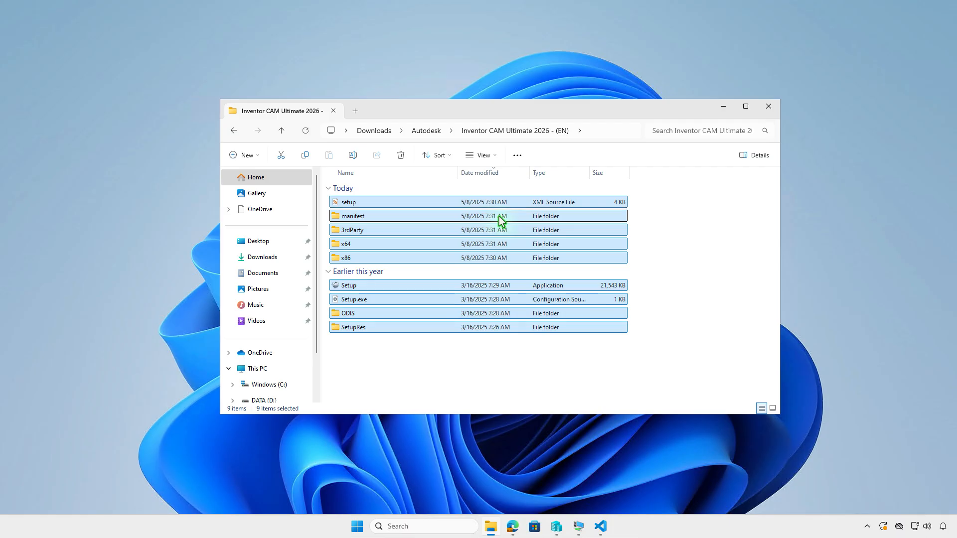
{"action": "right_click", "coordinate": [499, 218]}
{"action": "left_click", "coordinate": [530, 229]}
Paste the copied Inventor CAM Ultimate setup files into D:\Intune\Input, return to the Intune folder and minimize its window
{"action": "left_click", "coordinate": [356, 114]}
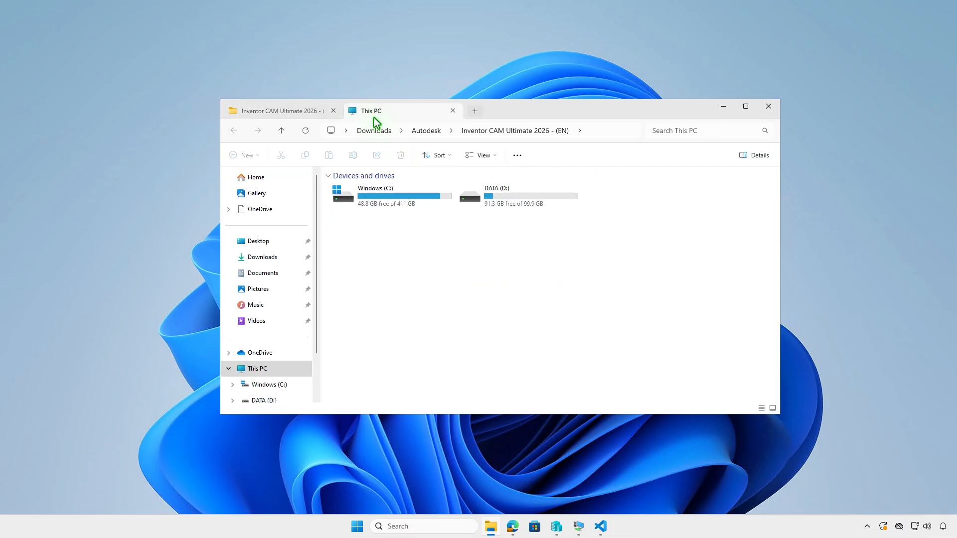
{"action": "double_click", "coordinate": [519, 202]}
{"action": "double_click", "coordinate": [424, 190]}
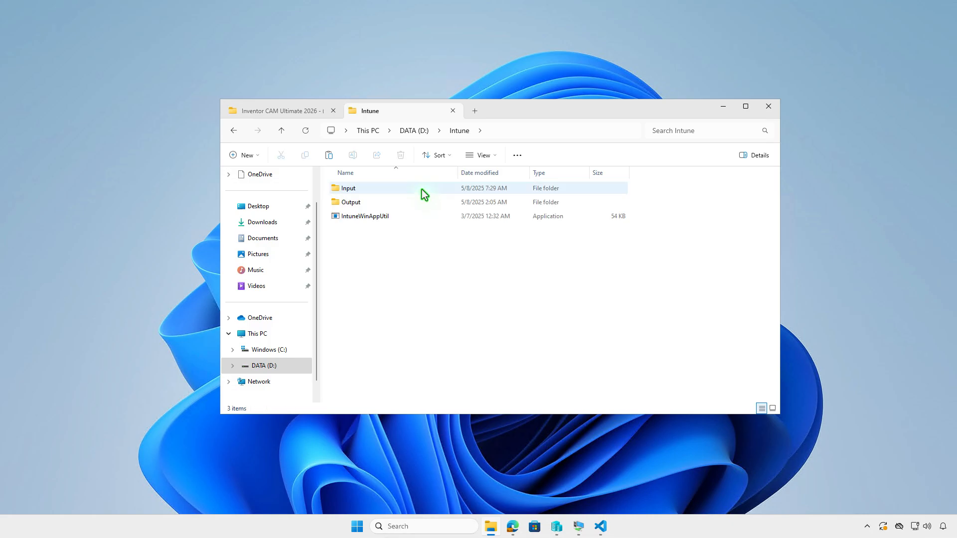
{"action": "right_click", "coordinate": [445, 239]}
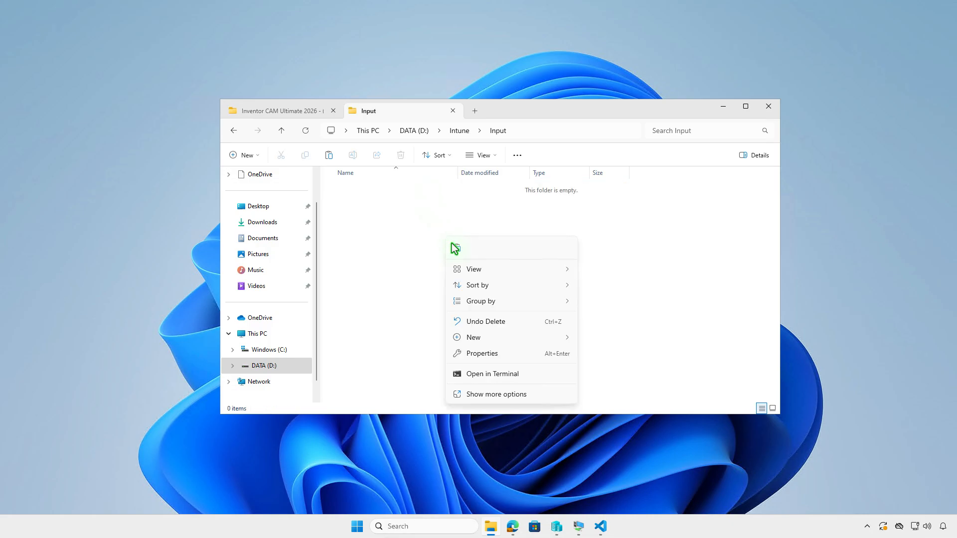
{"action": "left_click", "coordinate": [458, 248]}
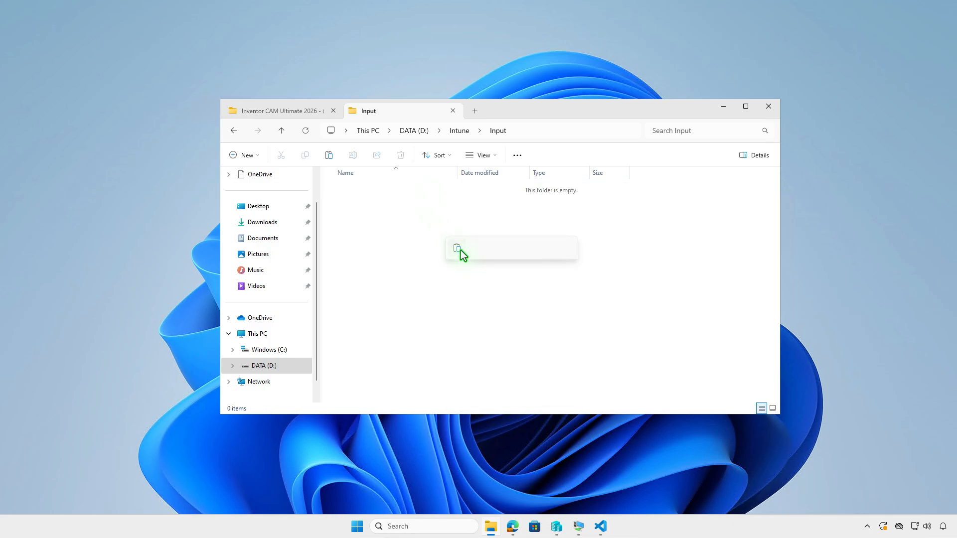
{"action": "left_click", "coordinate": [457, 131]}
{"action": "left_click", "coordinate": [511, 268]}
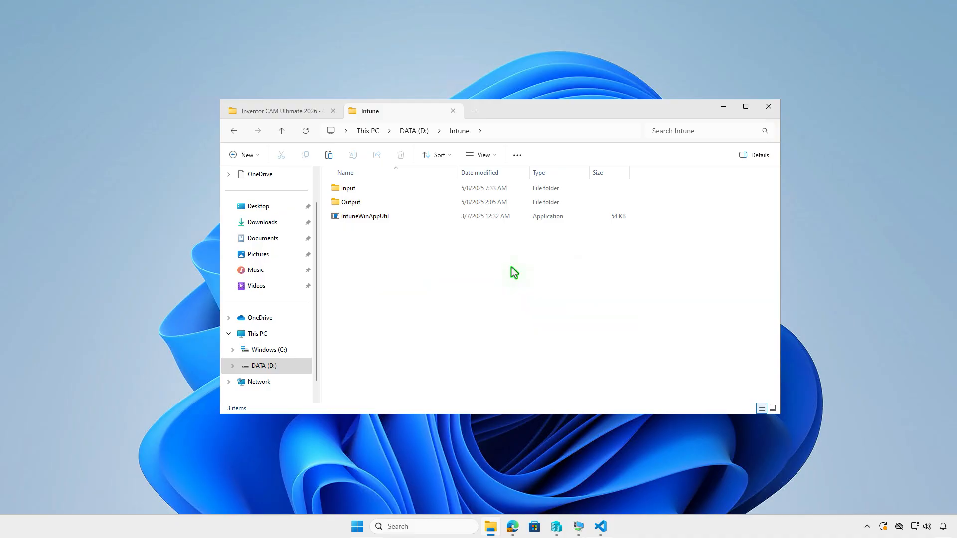
{"action": "left_click", "coordinate": [723, 106]}
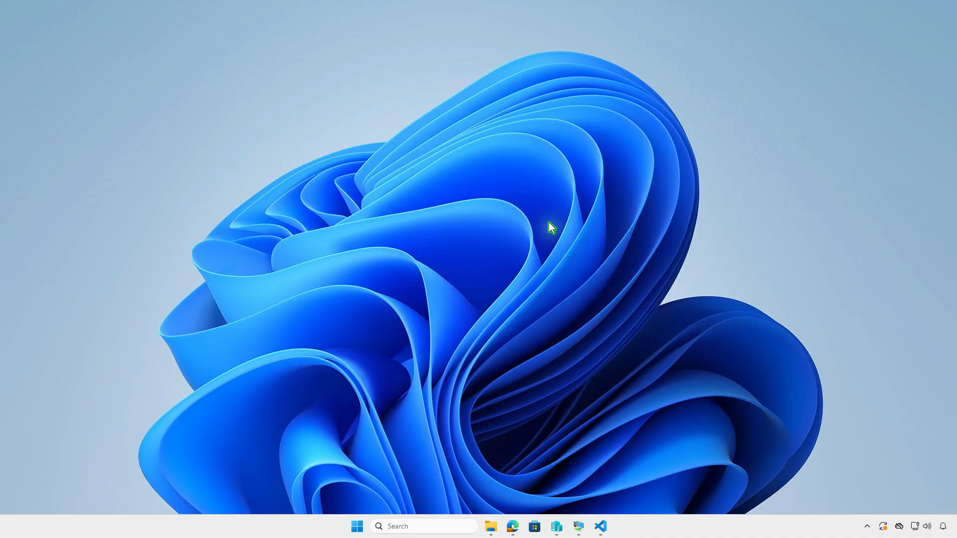
Launch Terminal as administrator and change the working directory to D:\Intune
{"action": "right_click", "coordinate": [359, 524]}
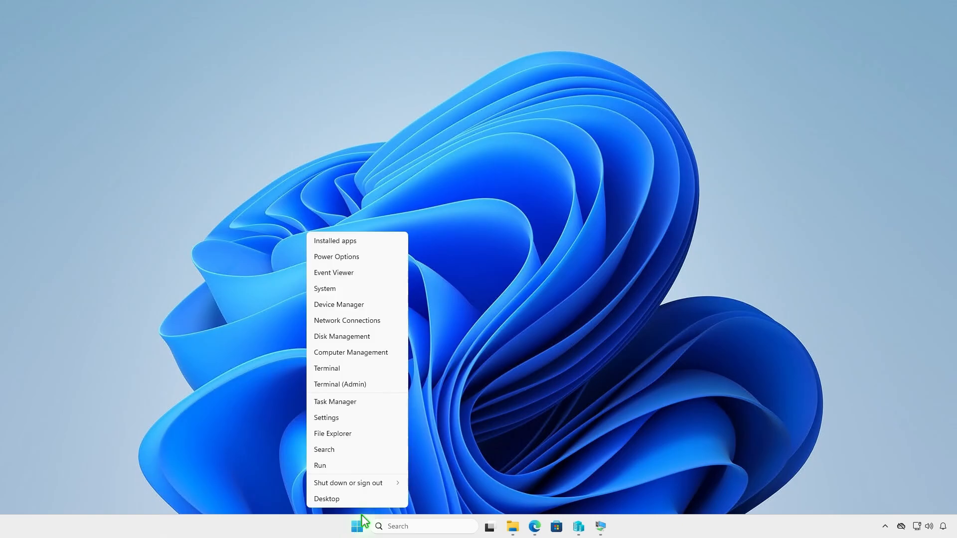
{"action": "left_click", "coordinate": [384, 385]}
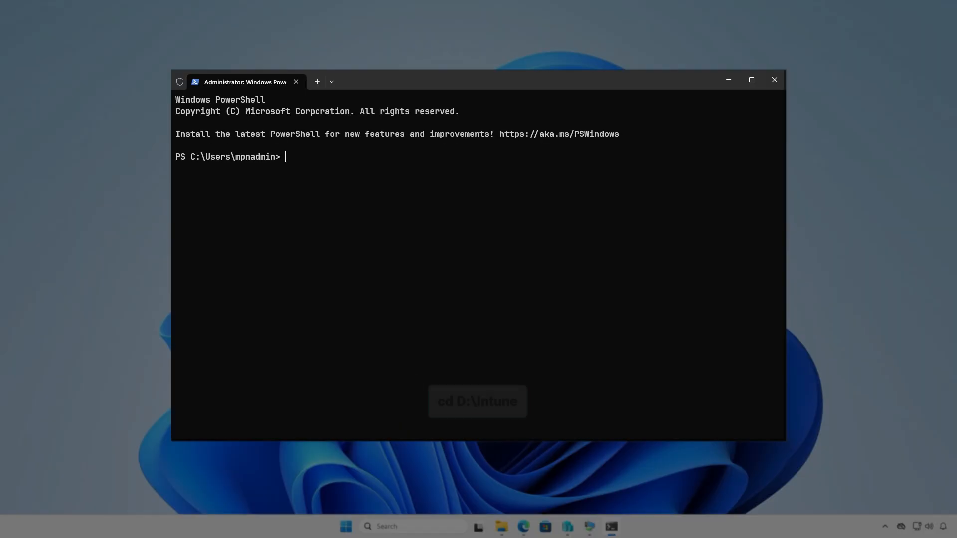
{"action": "type", "text": "cd d:\\"}
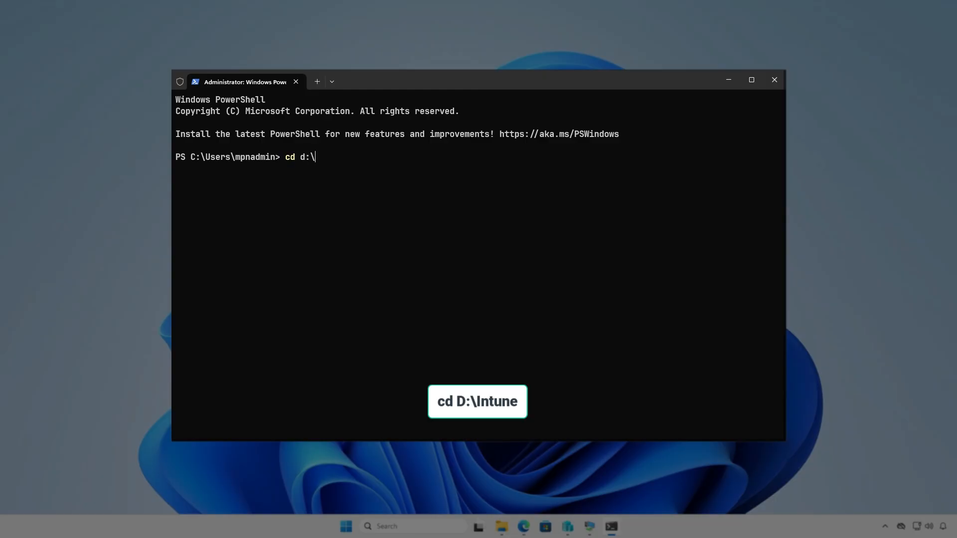
{"action": "type", "text": "In"}
{"action": "key", "text": "Tab"}
{"action": "key", "text": "Return"}
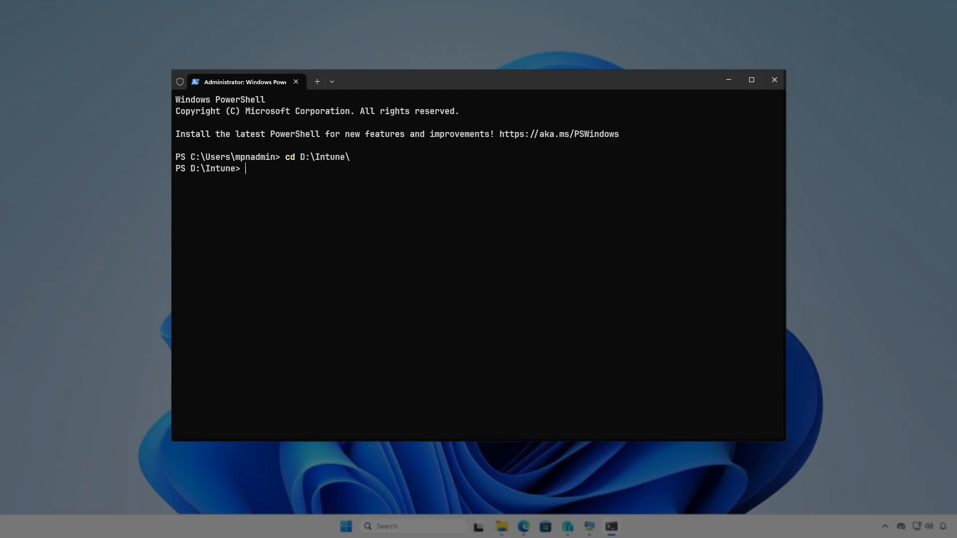
{"action": "key", "text": "Return"}
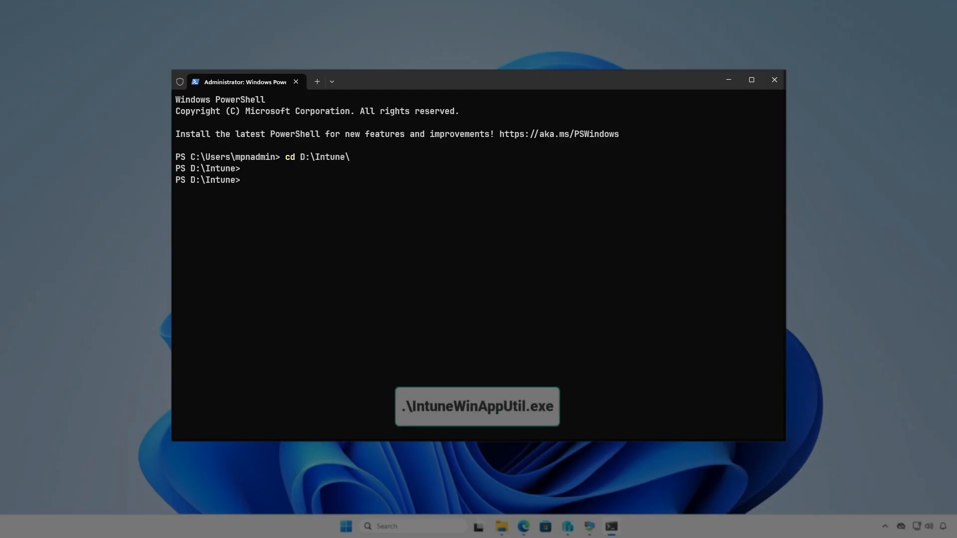
Run .\IntuneWinAppUtil.exe and specify D:\Intune\Input as the source folder
{"action": "type", "text": "intu"}
{"action": "key", "text": "Tab"}
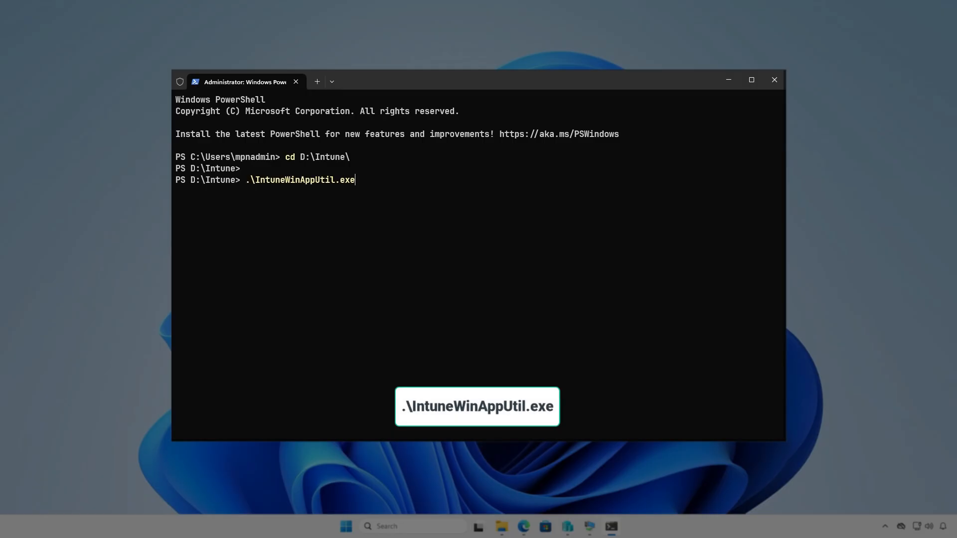
{"action": "key", "text": "Return"}
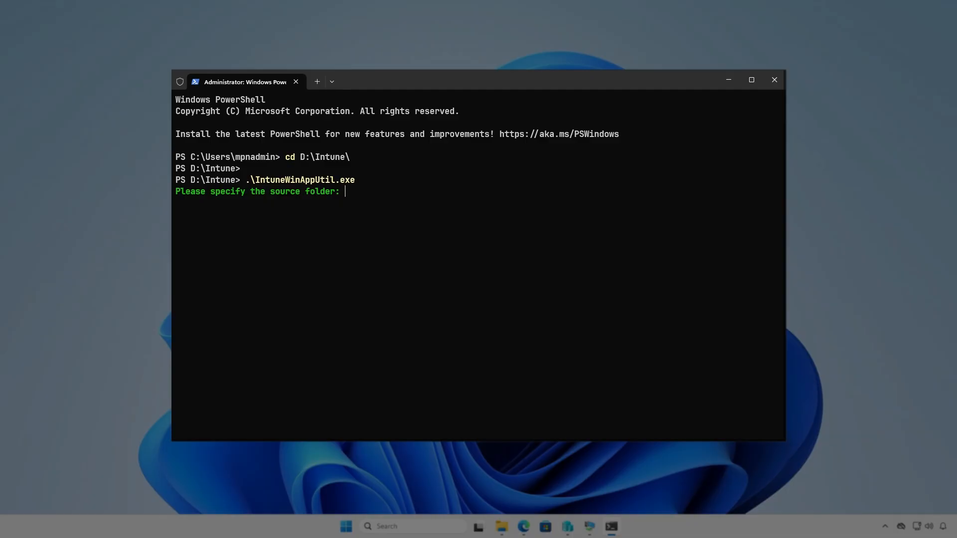
{"action": "type", "text": "D:"}
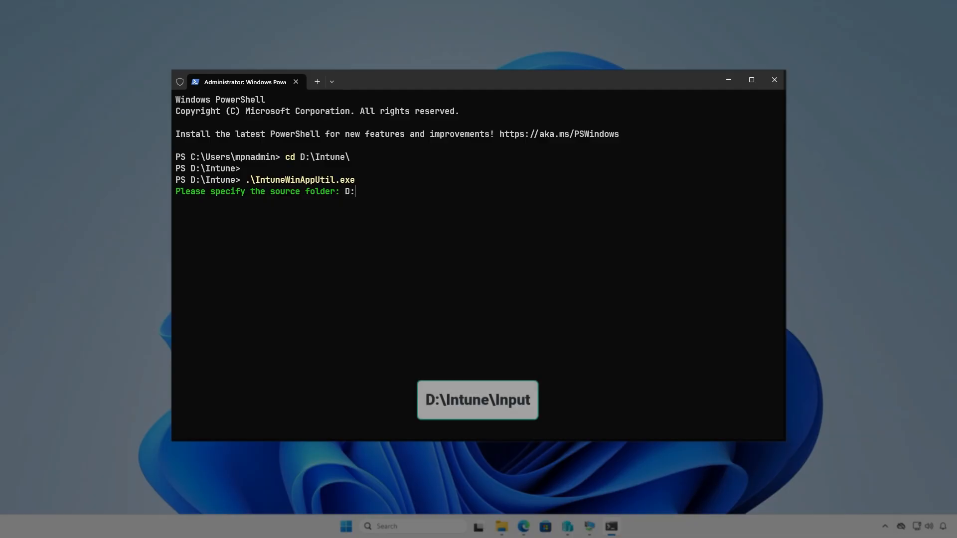
{"action": "type", "text": "\\Intune\\"}
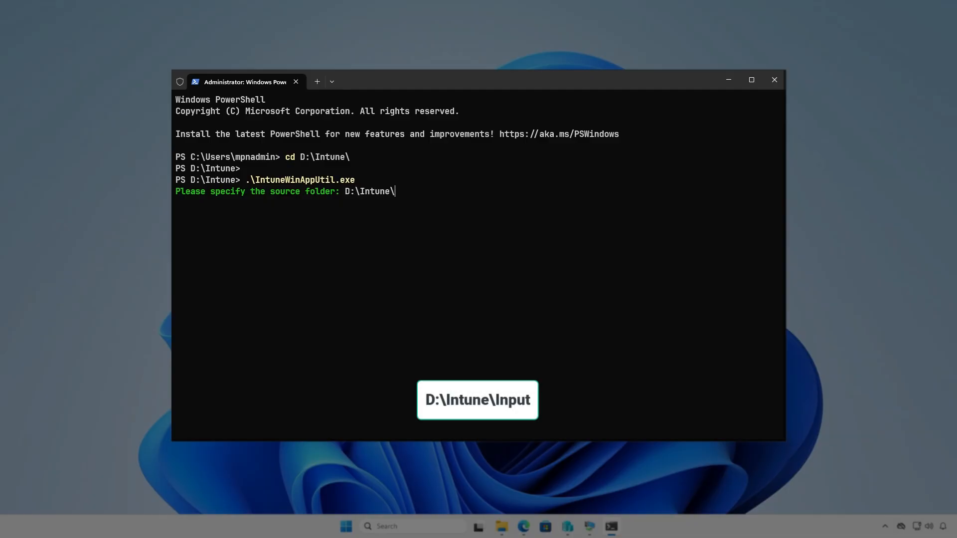
{"action": "type", "text": "Input"}
{"action": "key", "text": "Return"}
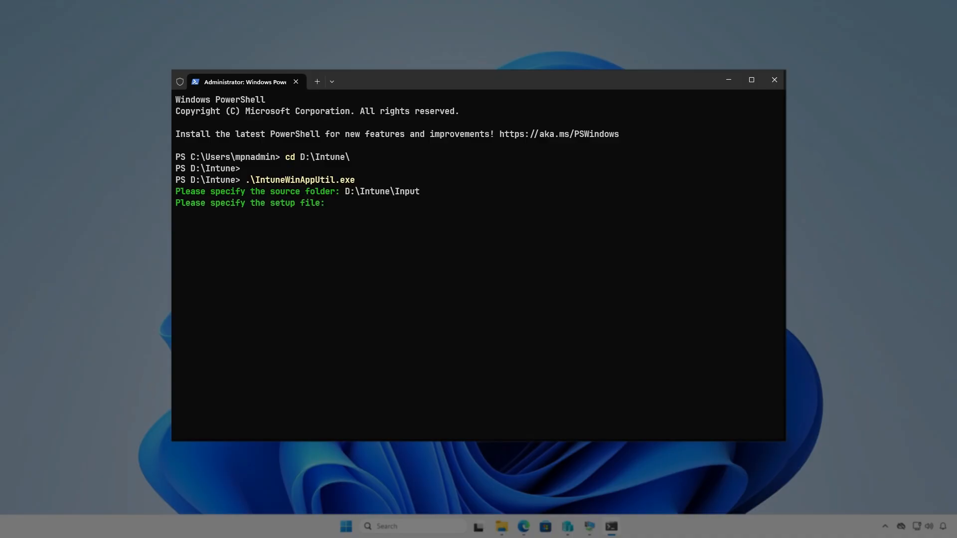
Specify D:\Intune\Input\setup.exe as the setup file for the package
{"action": "type", "text": "D:\\Intune"}
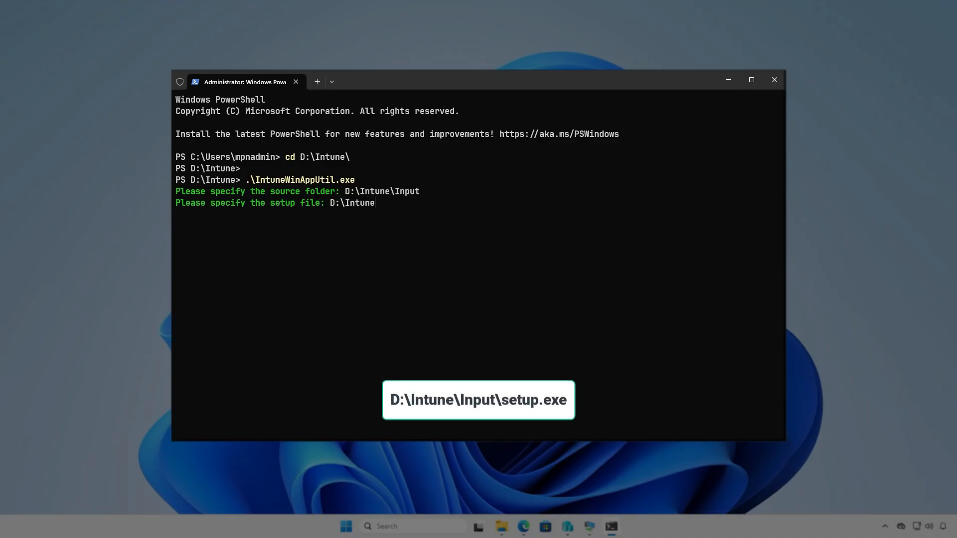
{"action": "type", "text": "\\Input\\setup.exe"}
{"action": "key", "text": "Return"}
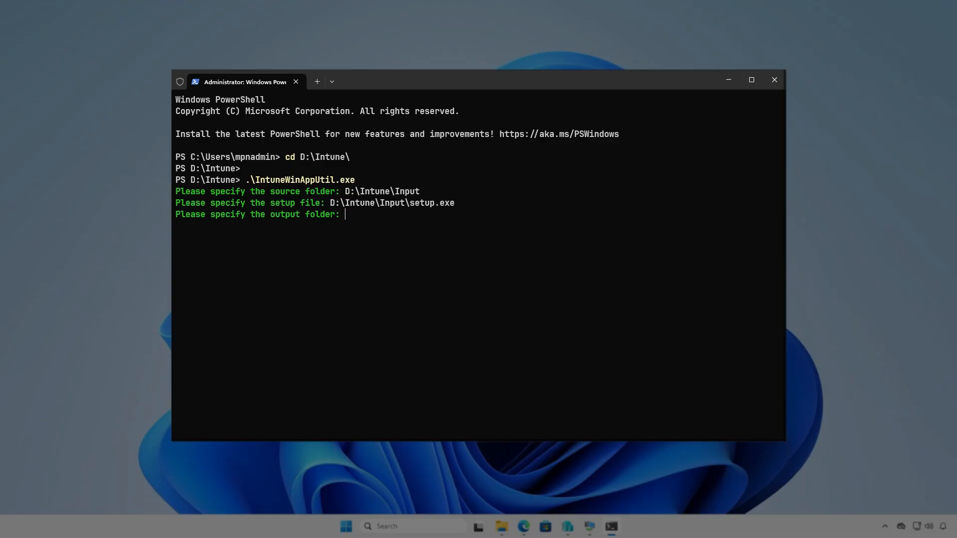
Specify D:\Intune\Output as the output folder and decline a catalog folder to generate the package
{"action": "type", "text": "D:\\"}
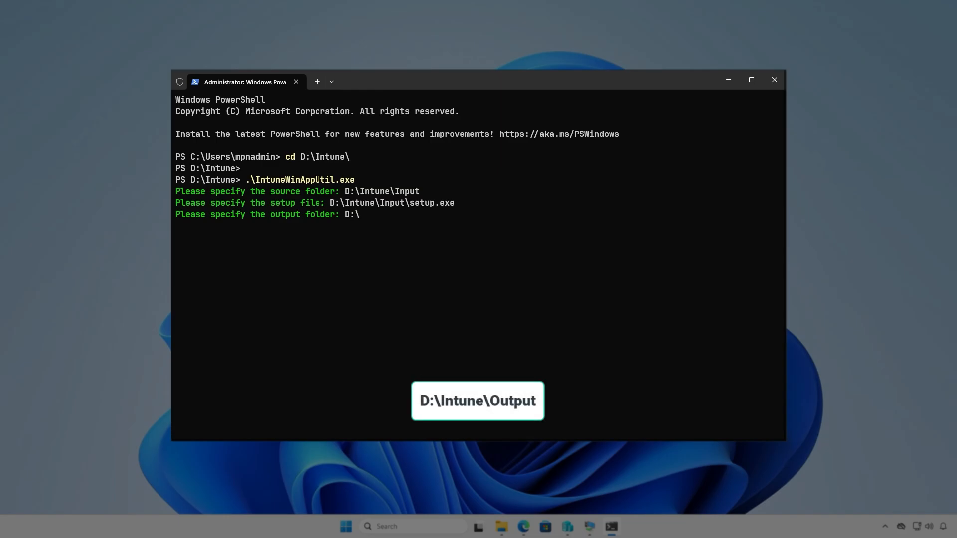
{"action": "type", "text": "Intune\\Out"}
{"action": "type", "text": "put"}
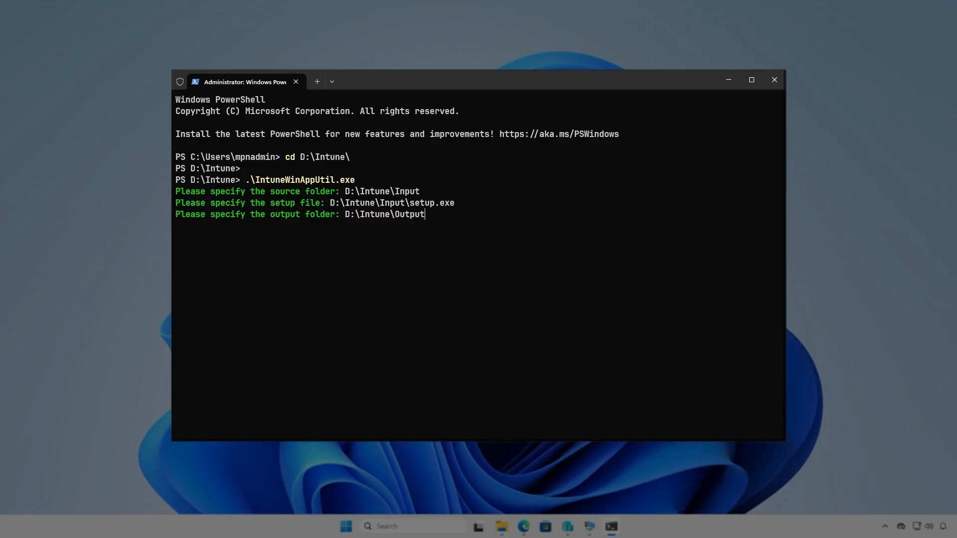
{"action": "key", "text": "Return"}
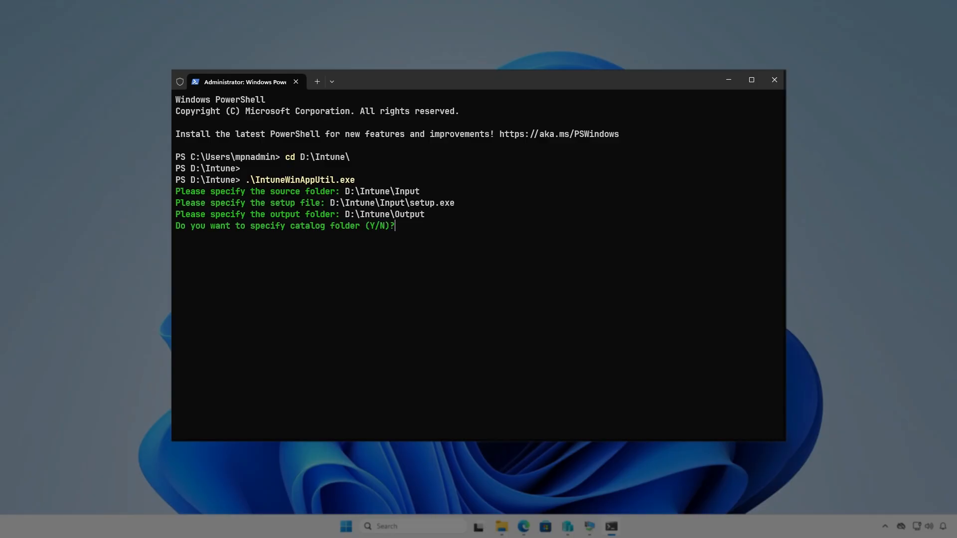
{"action": "key", "text": "n"}
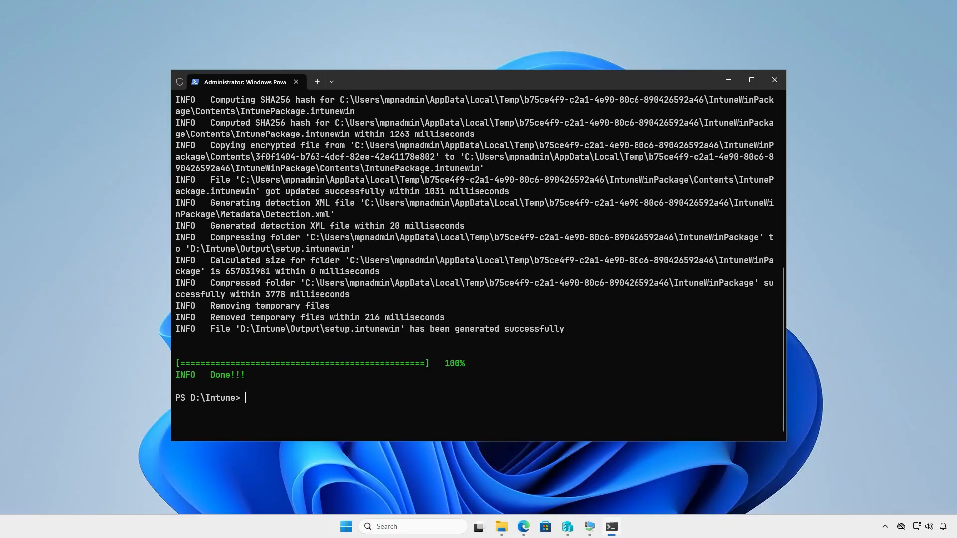
Minimize the terminal, check D:\Intune\Output for the generated package file and minimize the folder window
{"action": "left_click", "coordinate": [729, 80]}
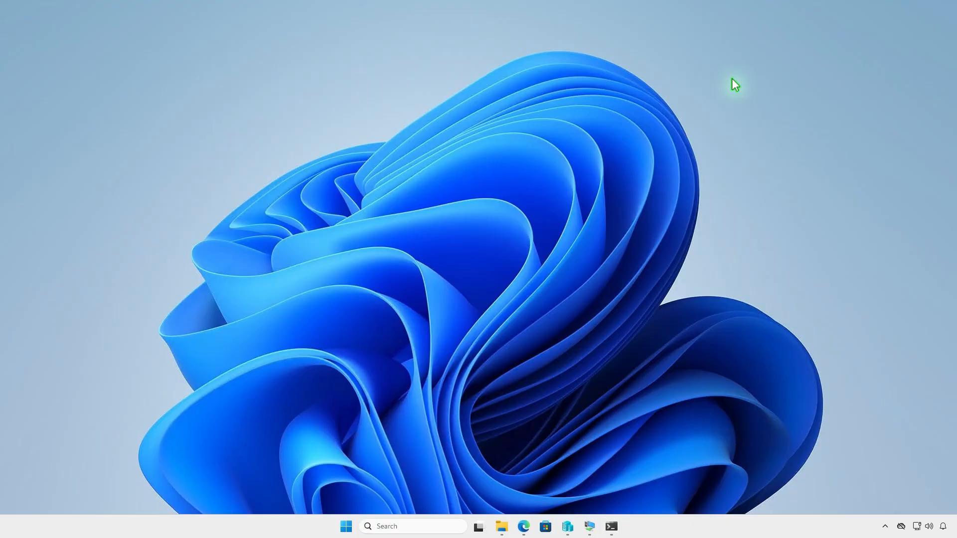
{"action": "left_click", "coordinate": [490, 527]}
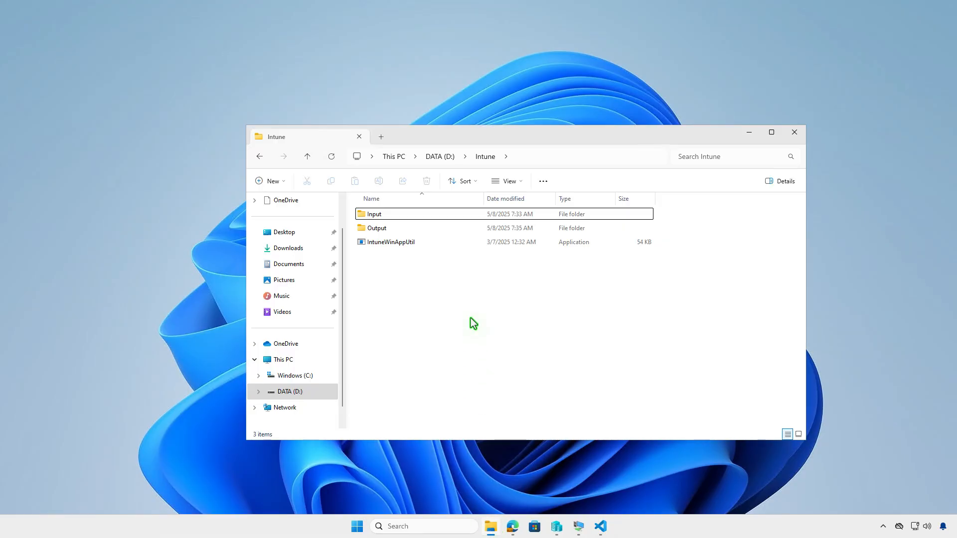
{"action": "double_click", "coordinate": [434, 230]}
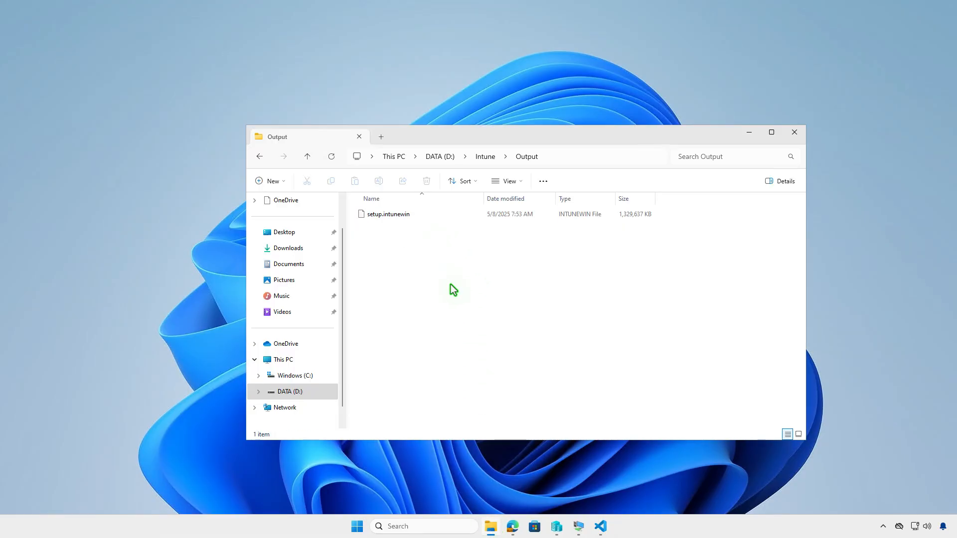
{"action": "left_click", "coordinate": [749, 133]}
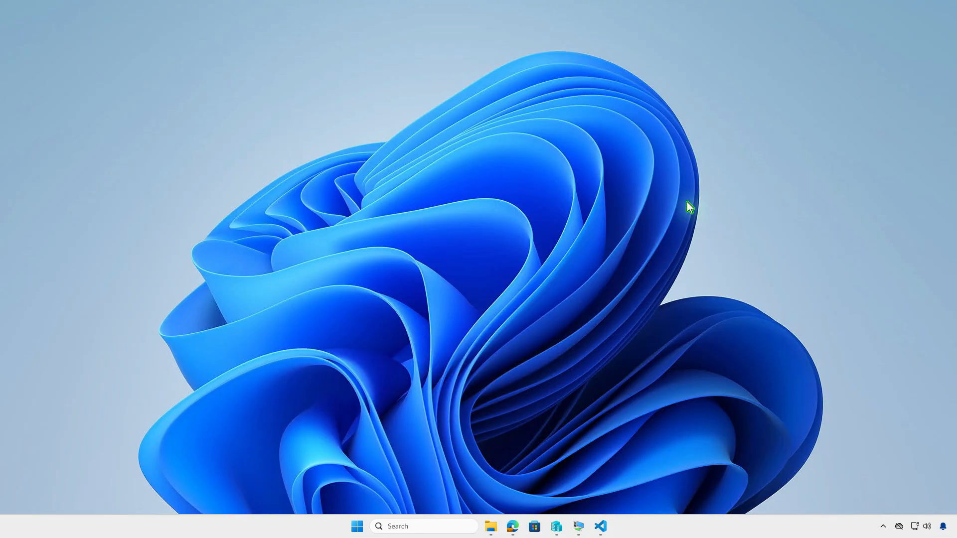
Switch to the browser and open the Windows apps list in the Microsoft Intune admin center
{"action": "left_click", "coordinate": [512, 526]}
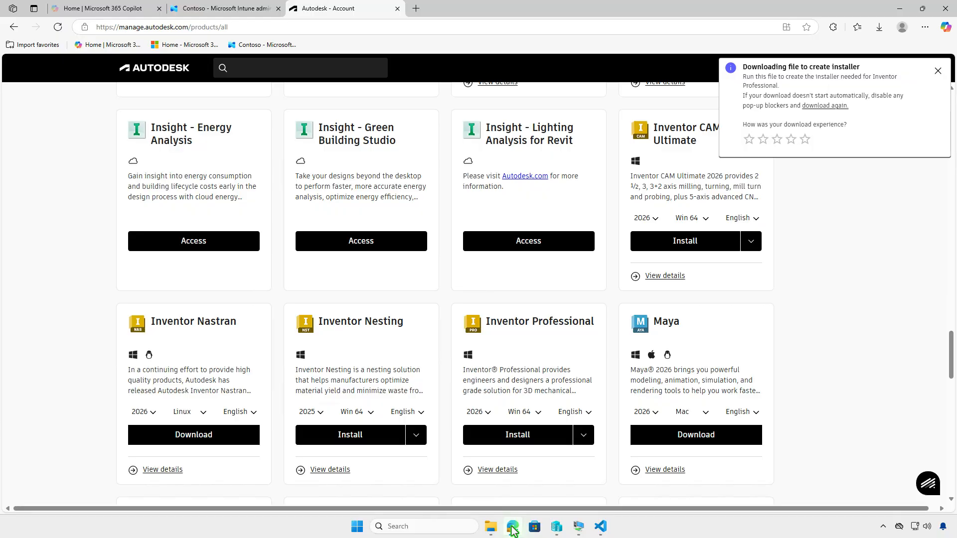
{"action": "left_click", "coordinate": [237, 18]}
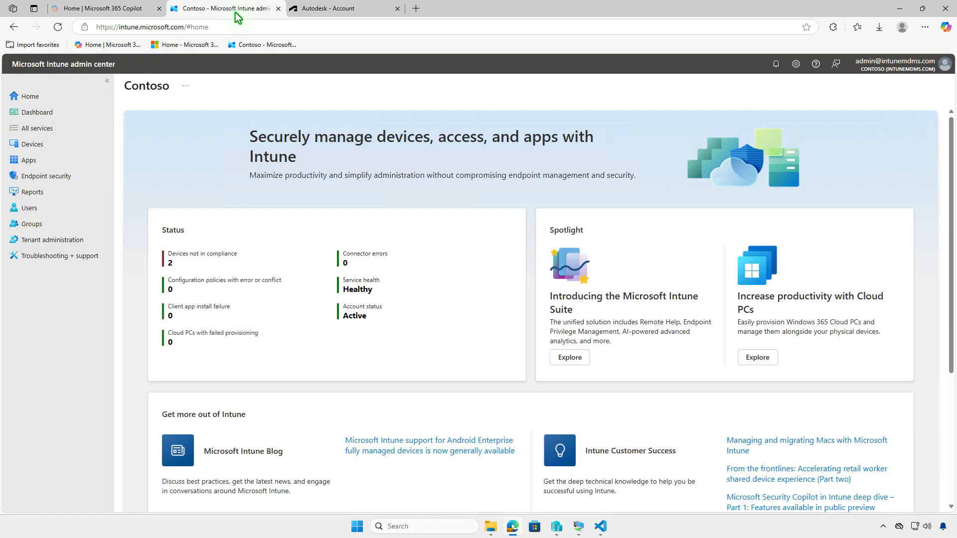
{"action": "left_click", "coordinate": [54, 160]}
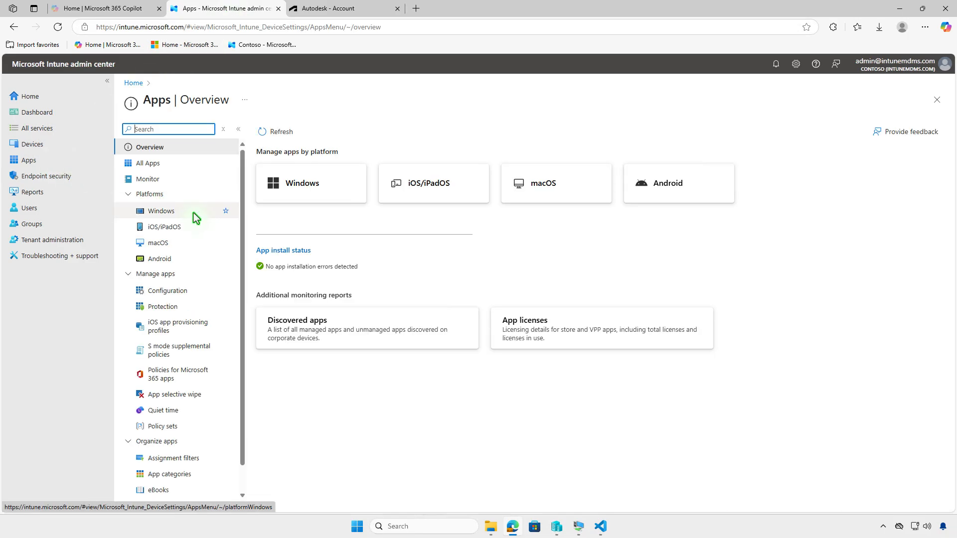
{"action": "left_click", "coordinate": [193, 212]}
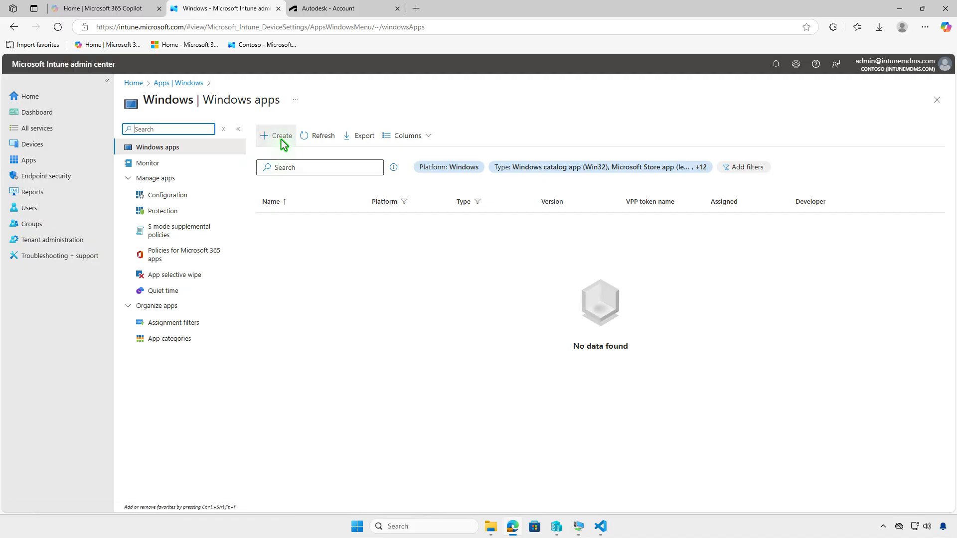
Start creating an app with the app type Windows app (Win32)
{"action": "left_click", "coordinate": [280, 138]}
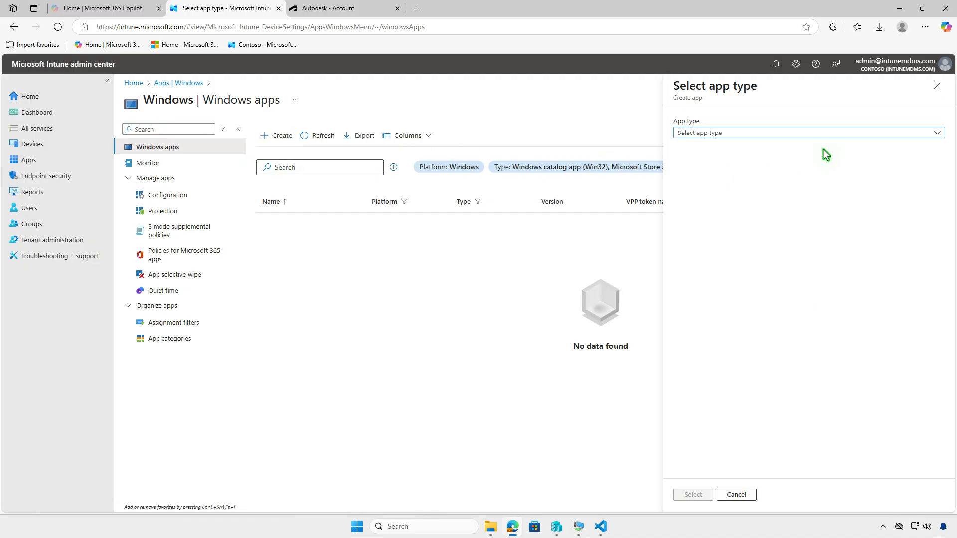
{"action": "left_click", "coordinate": [825, 133]}
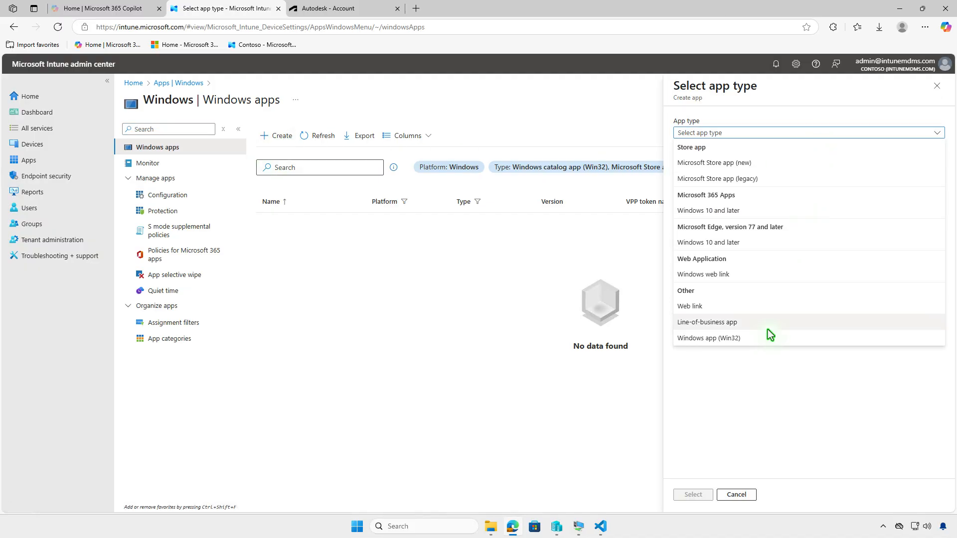
{"action": "left_click", "coordinate": [761, 342]}
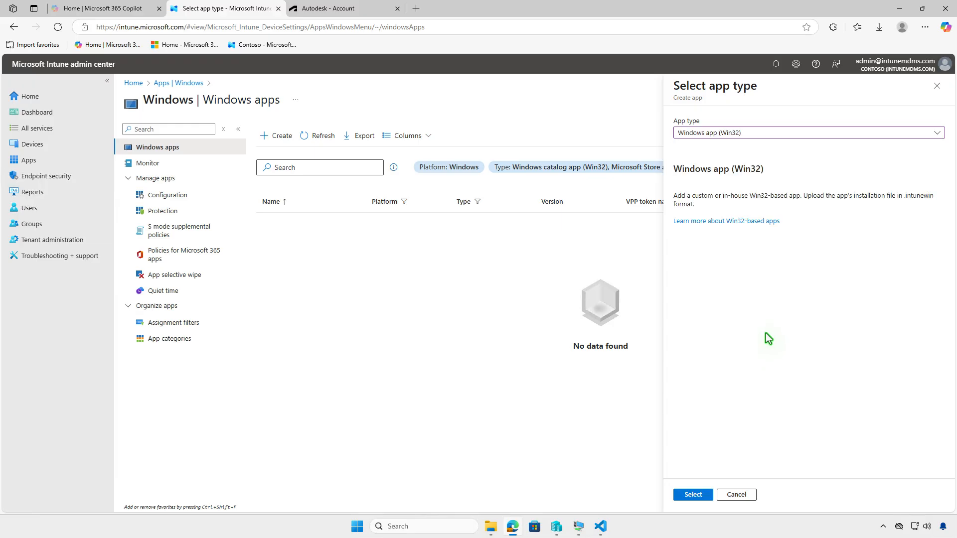
{"action": "left_click", "coordinate": [692, 494]}
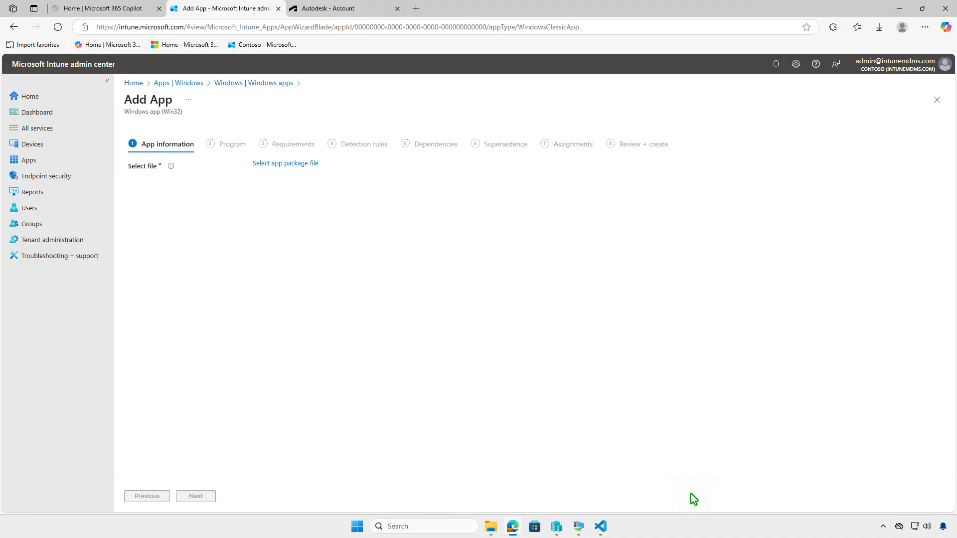
Select setup.intunewin from D:\Intune\Output as the app package file and confirm it
{"action": "left_click", "coordinate": [310, 165]}
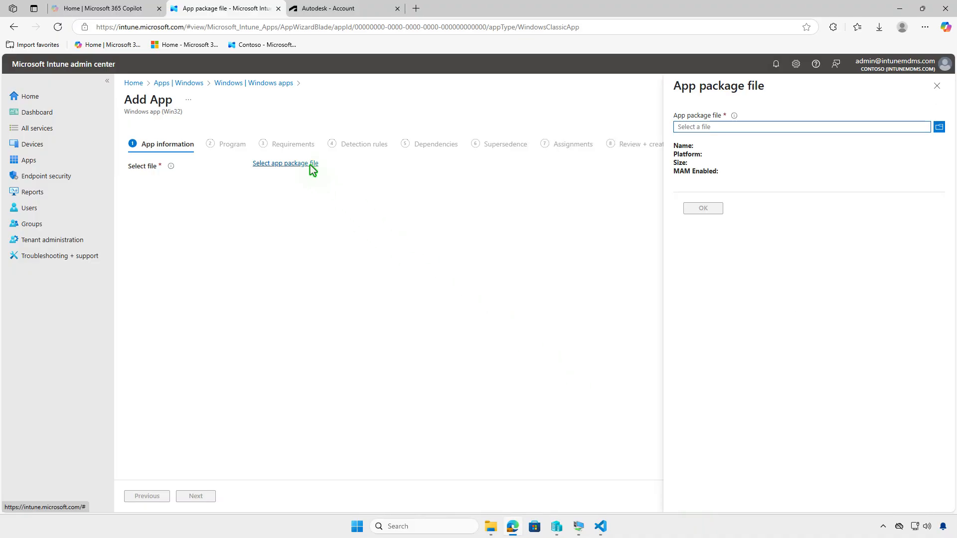
{"action": "left_click", "coordinate": [794, 126]}
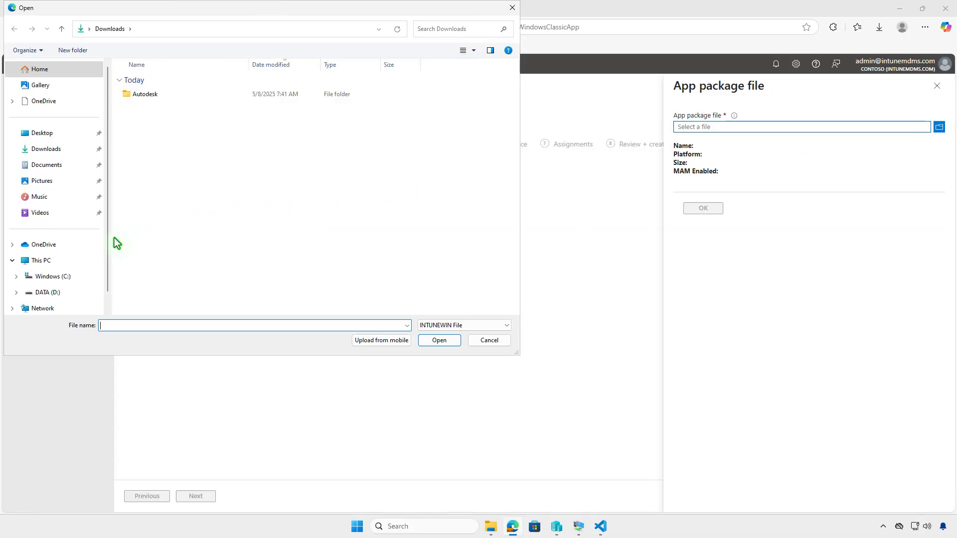
{"action": "left_click", "coordinate": [77, 260]}
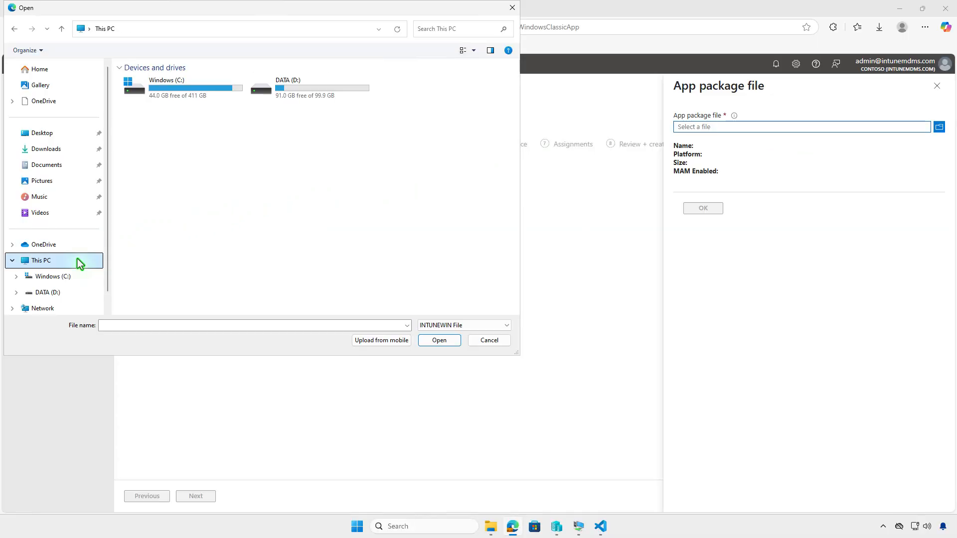
{"action": "double_click", "coordinate": [337, 93]}
{"action": "double_click", "coordinate": [190, 82]}
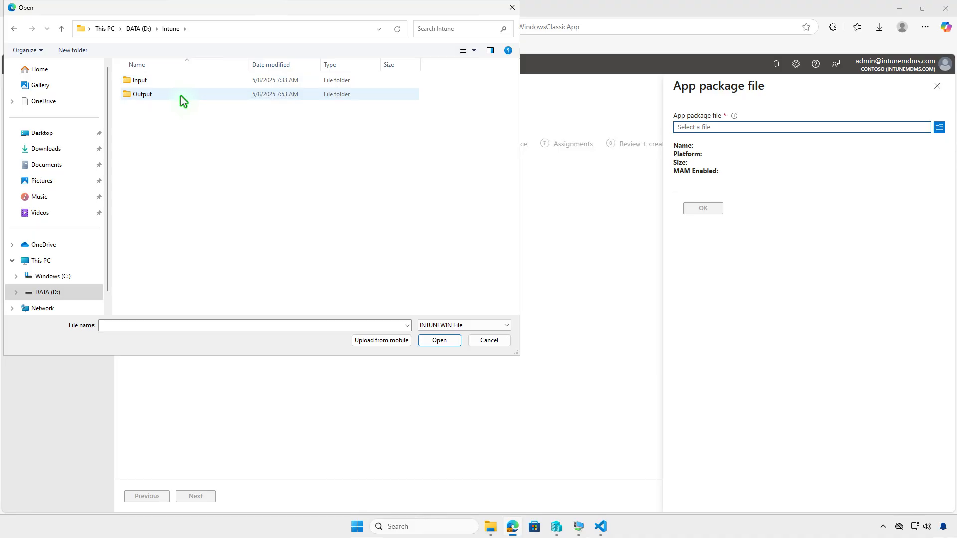
{"action": "double_click", "coordinate": [181, 96]}
{"action": "left_click", "coordinate": [169, 85]}
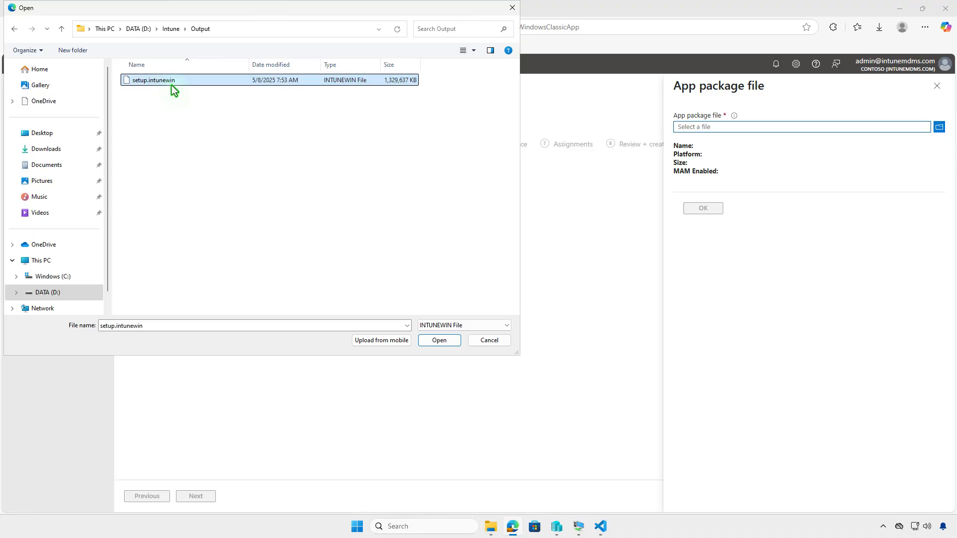
{"action": "left_click", "coordinate": [437, 341]}
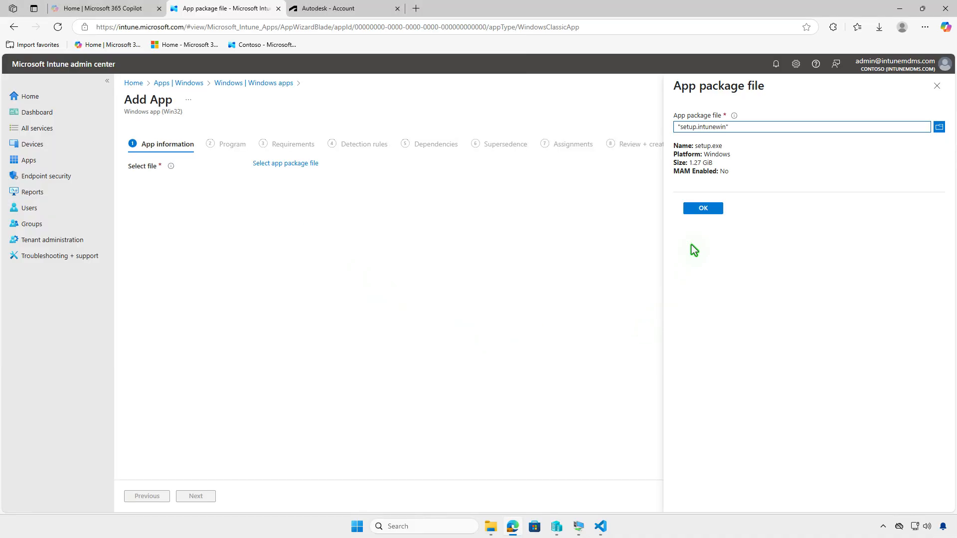
{"action": "left_click", "coordinate": [707, 209]}
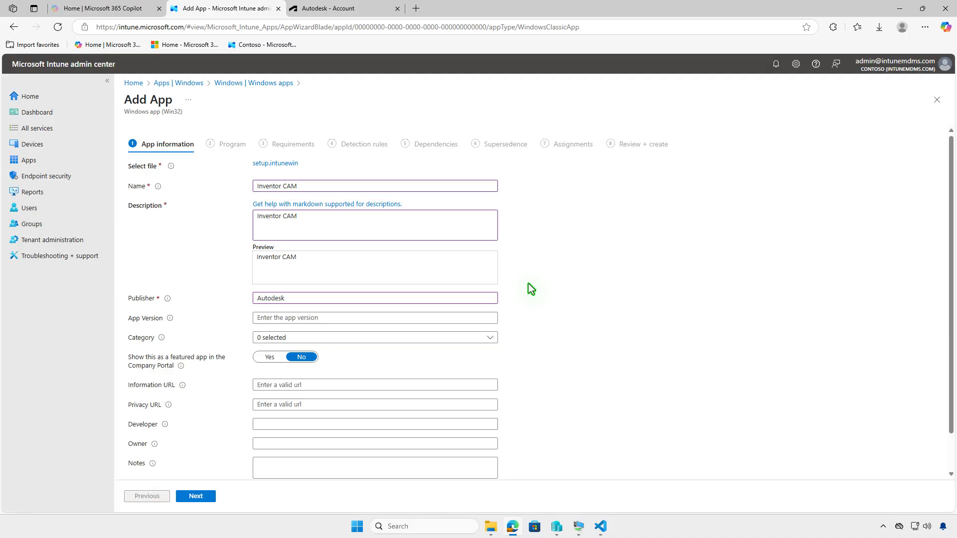
Upload the Untitled design PNG from Downloads as the app logo and proceed to the program settings
{"action": "scroll", "coordinate": [537, 283], "scroll_direction": "down", "scroll_amount": 1}
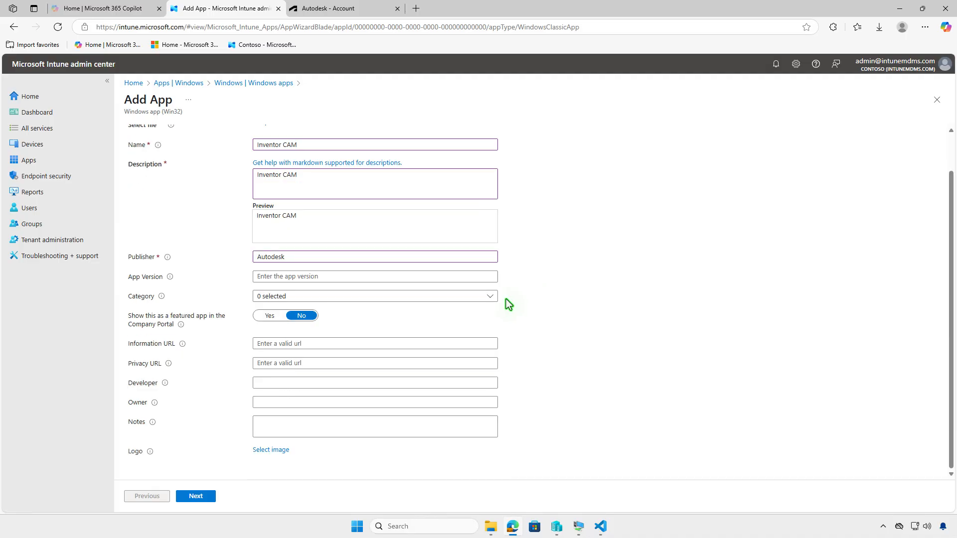
{"action": "left_click", "coordinate": [268, 450]}
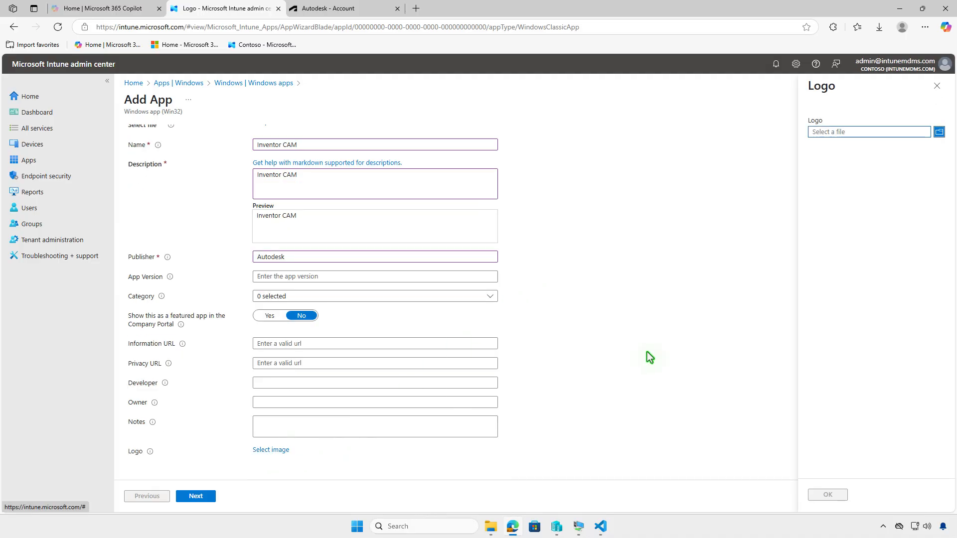
{"action": "left_click", "coordinate": [881, 130]}
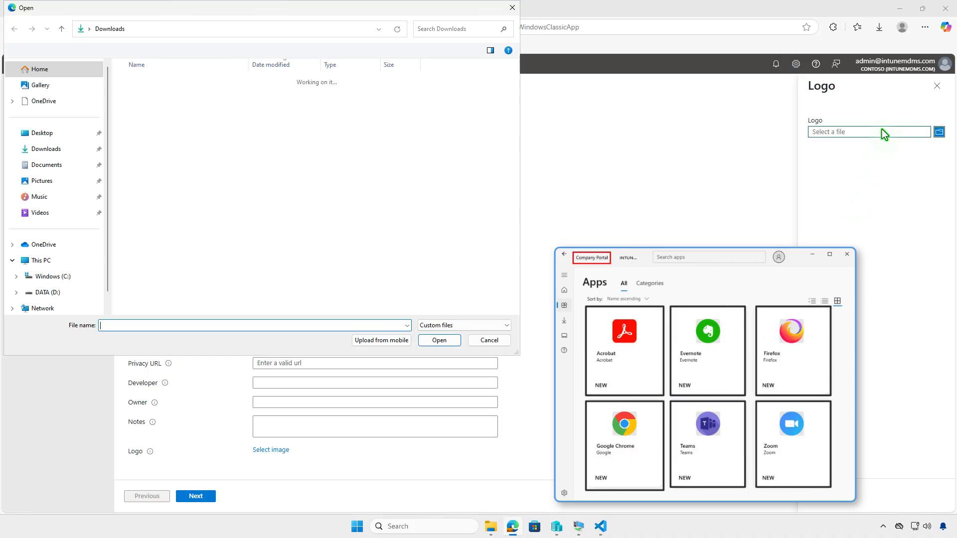
{"action": "left_click", "coordinate": [188, 95]}
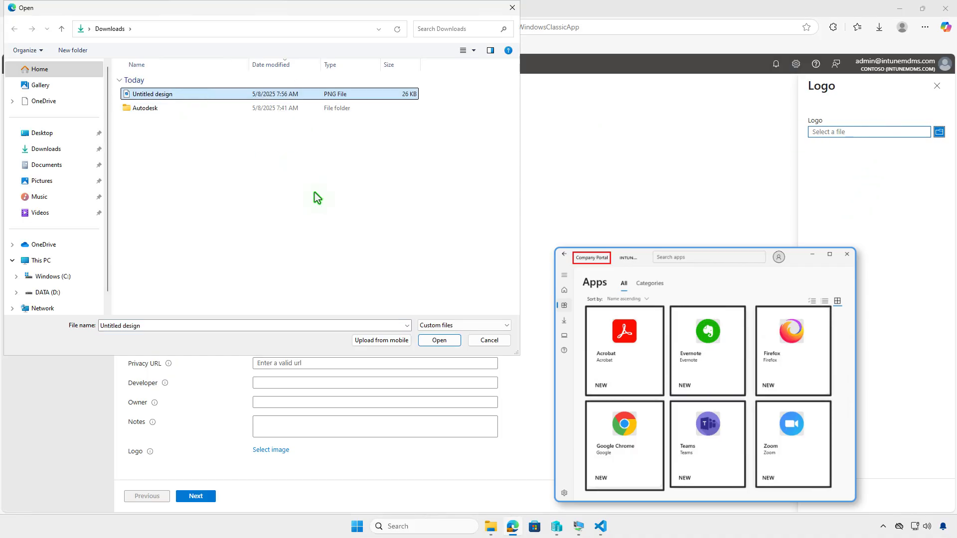
{"action": "left_click", "coordinate": [440, 344]}
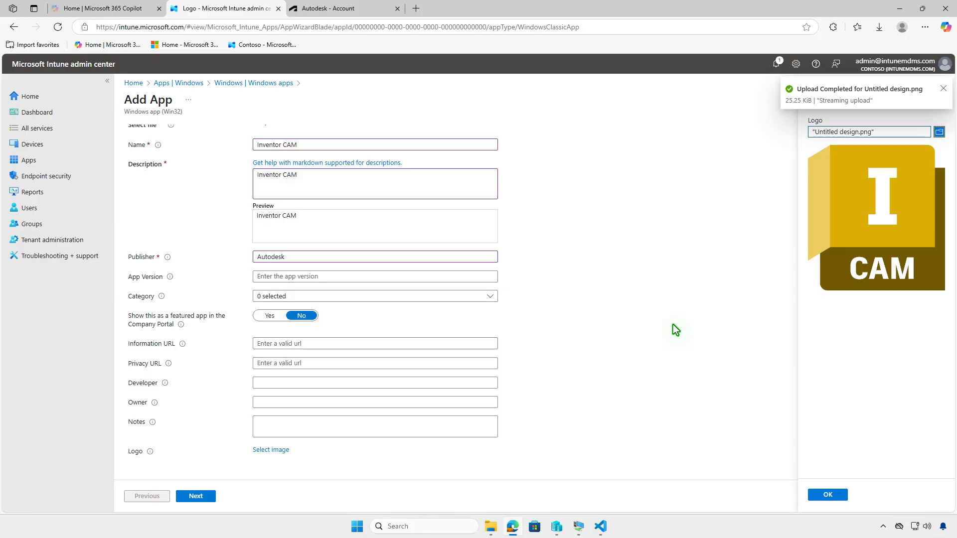
{"action": "left_click", "coordinate": [827, 494]}
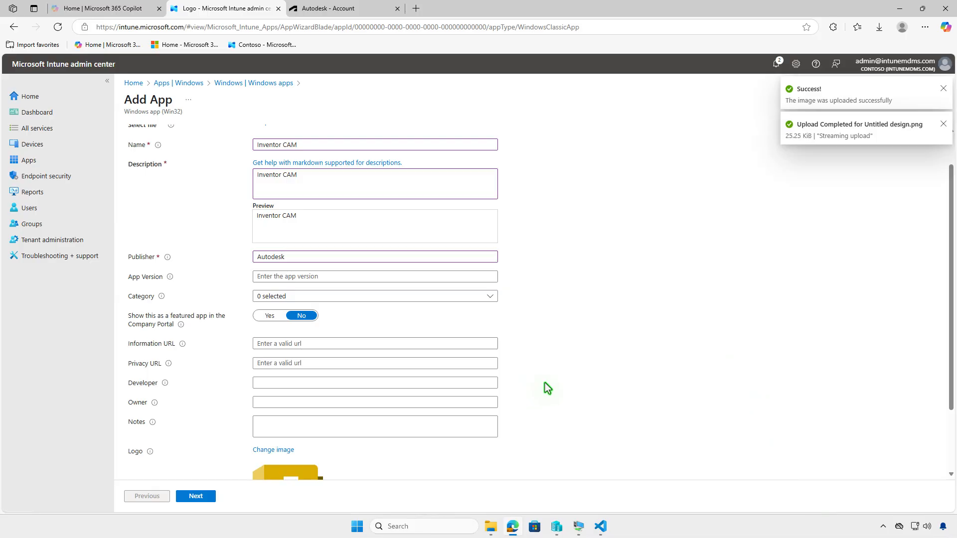
{"action": "scroll", "coordinate": [547, 377], "scroll_direction": "down", "scroll_amount": 2}
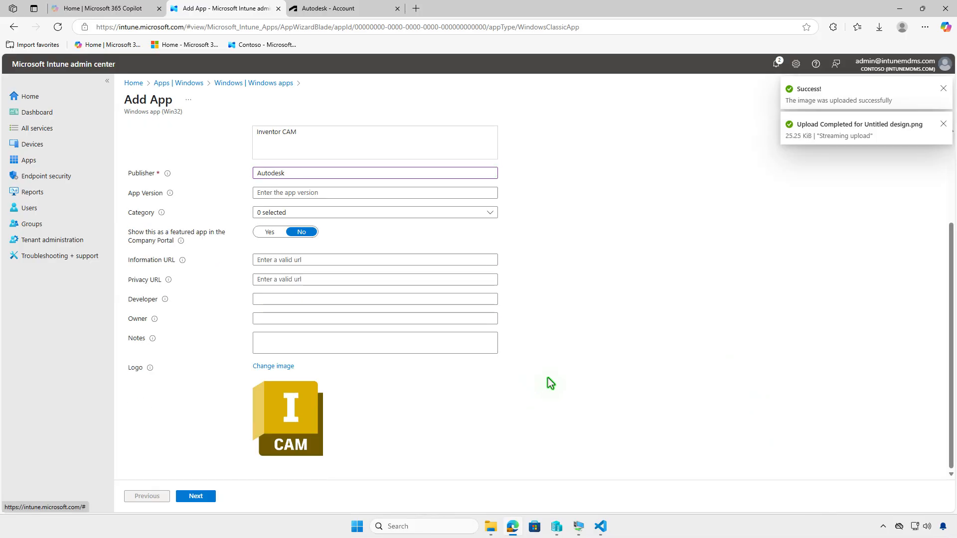
{"action": "left_click", "coordinate": [208, 497]}
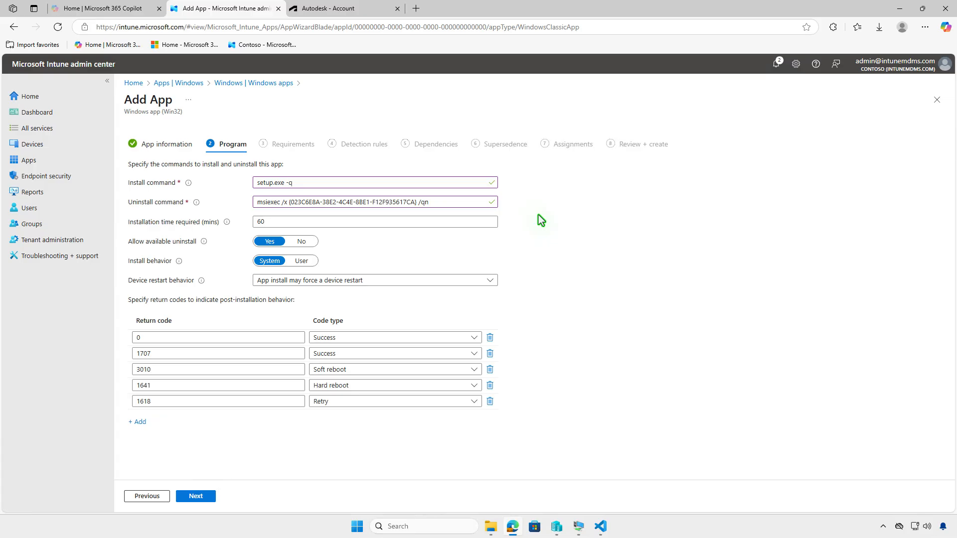
Set the required installation time to 120 minutes and proceed to the requirements
{"action": "left_click_drag", "start_coordinate": [277, 222], "coordinate": [240, 240]}
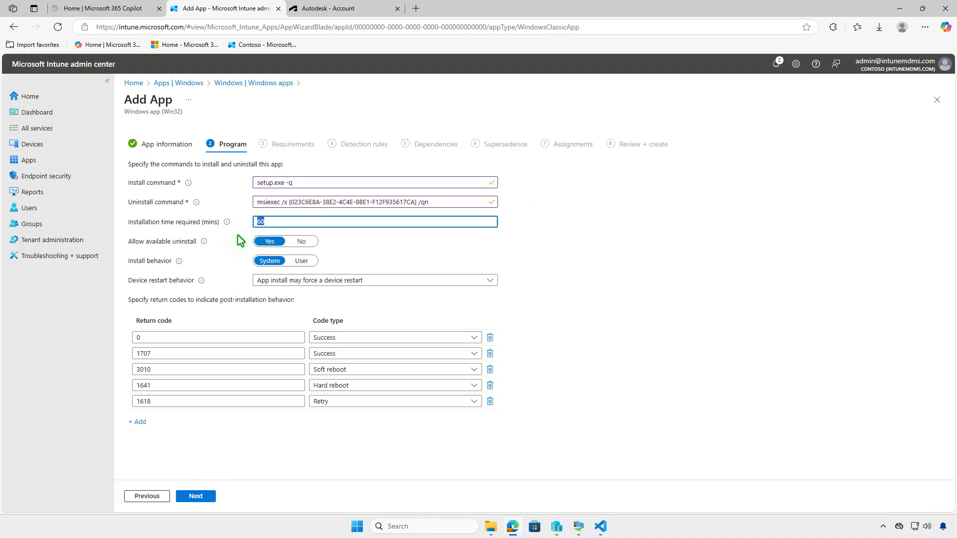
{"action": "type", "text": "120"}
{"action": "left_click", "coordinate": [208, 498]}
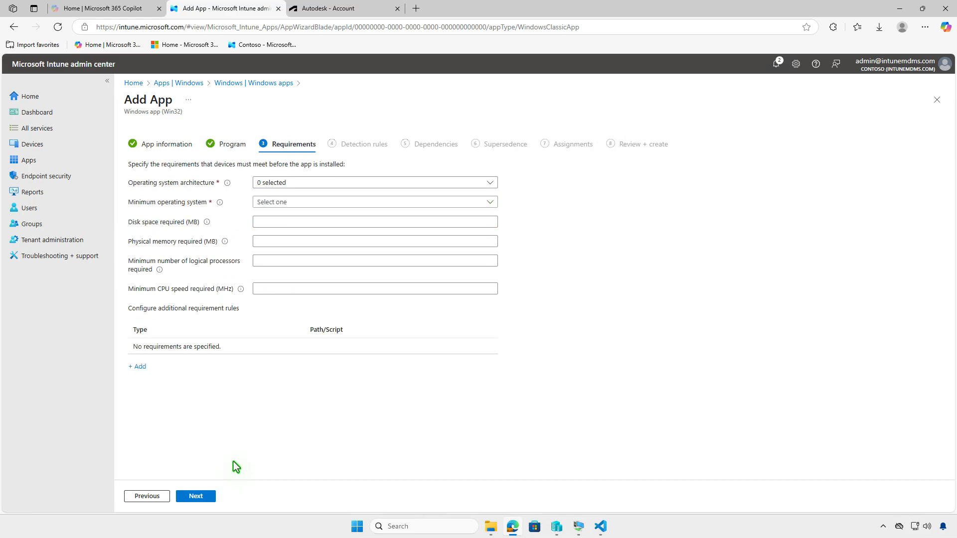
Require 64-bit architecture and Windows 10 1607 as the minimum operating system, and proceed to the detection rules
{"action": "left_click", "coordinate": [368, 182]}
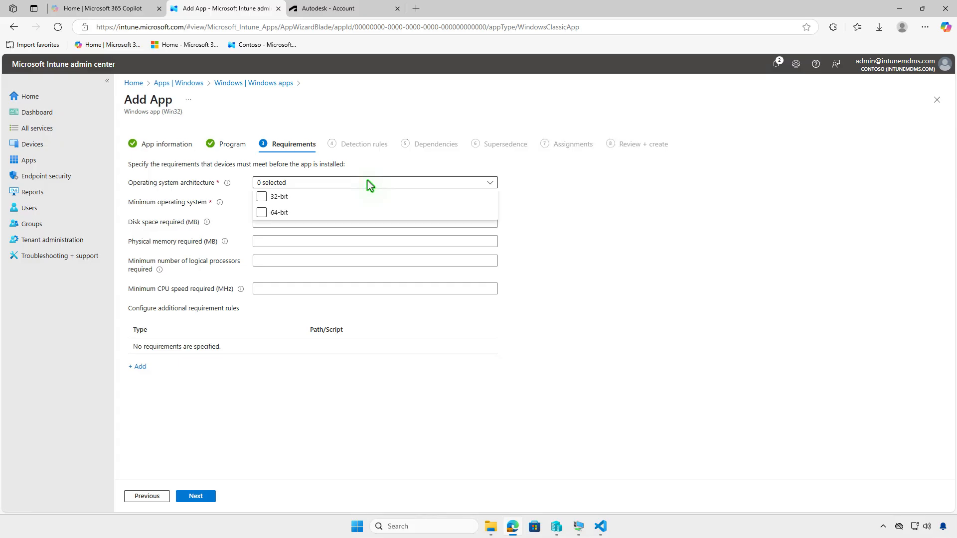
{"action": "left_click", "coordinate": [313, 202]}
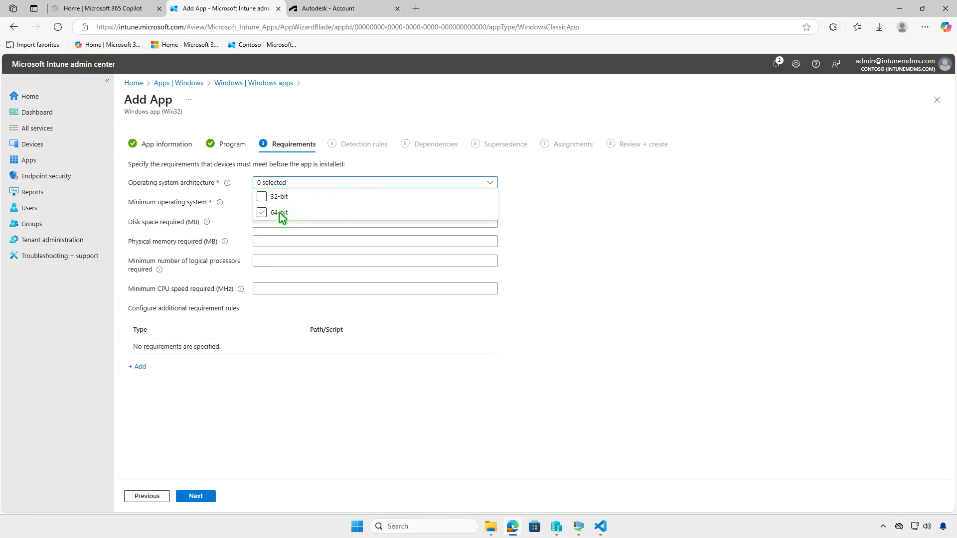
{"action": "left_click", "coordinate": [229, 220]}
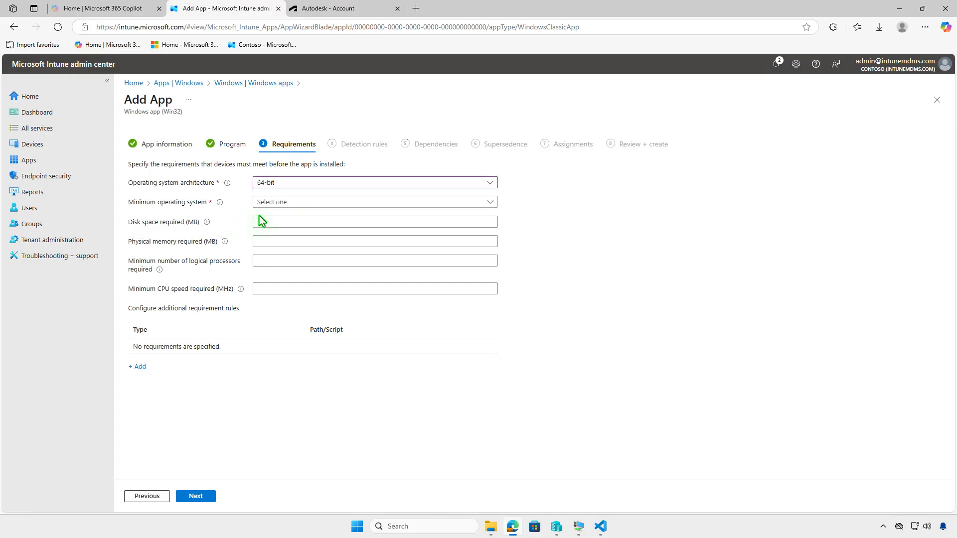
{"action": "left_click", "coordinate": [328, 202]}
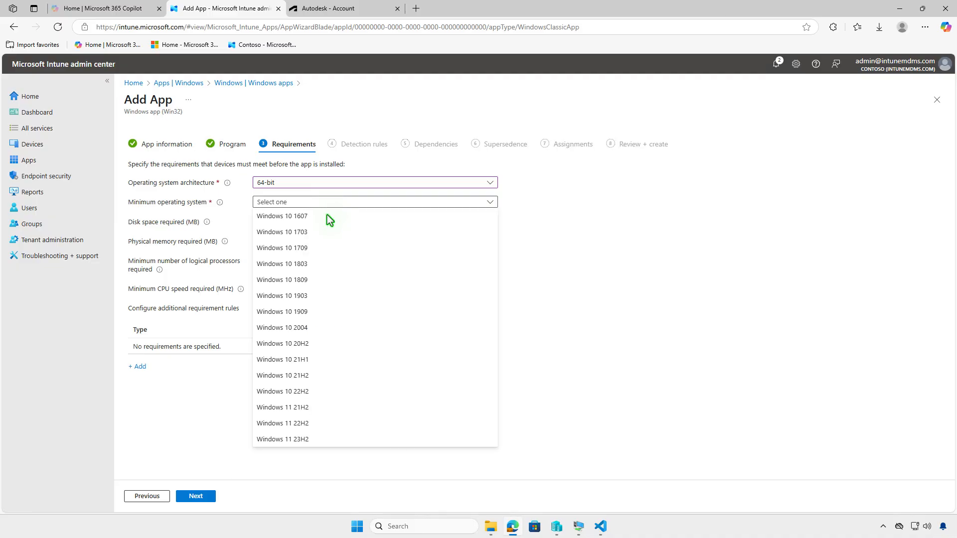
{"action": "left_click", "coordinate": [327, 216]}
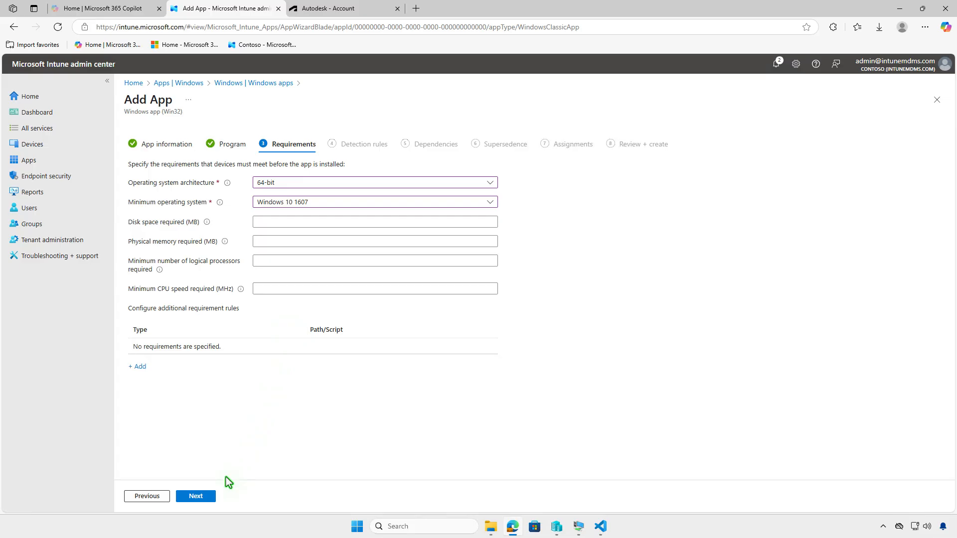
{"action": "left_click", "coordinate": [206, 498]}
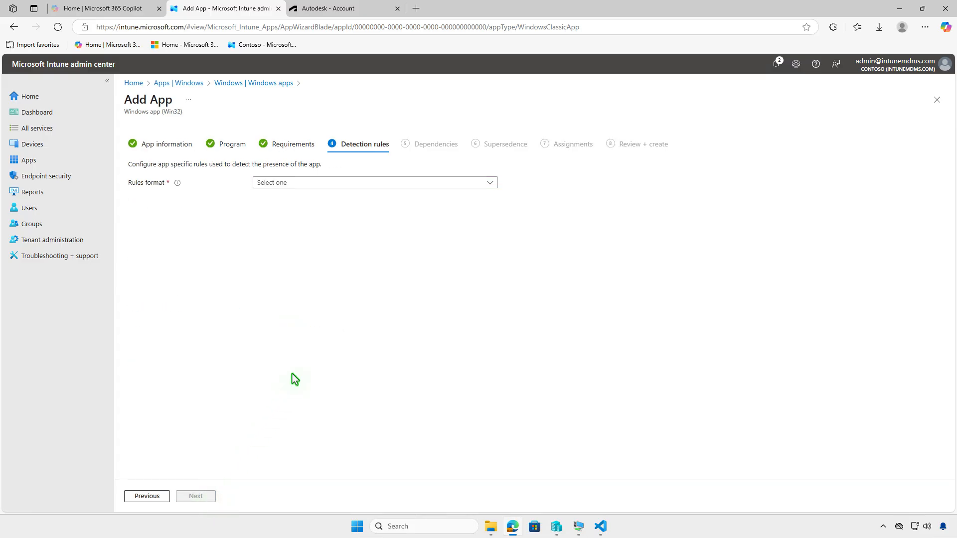
Manually configure an MSI detection rule with product code {023C6E8A-38E2-4C4E-8BE1-F12F935617CA} and proceed to the dependencies
{"action": "left_click", "coordinate": [396, 183]}
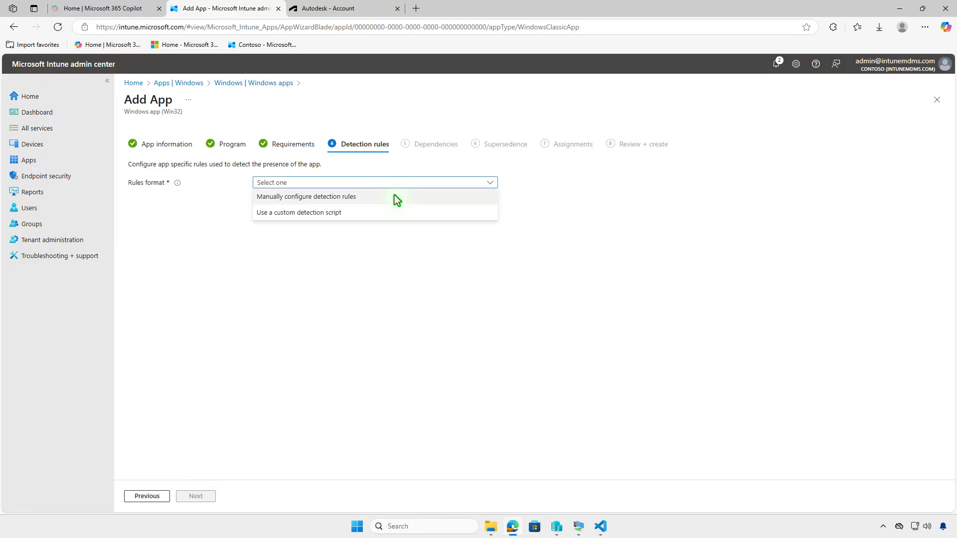
{"action": "left_click", "coordinate": [393, 196]}
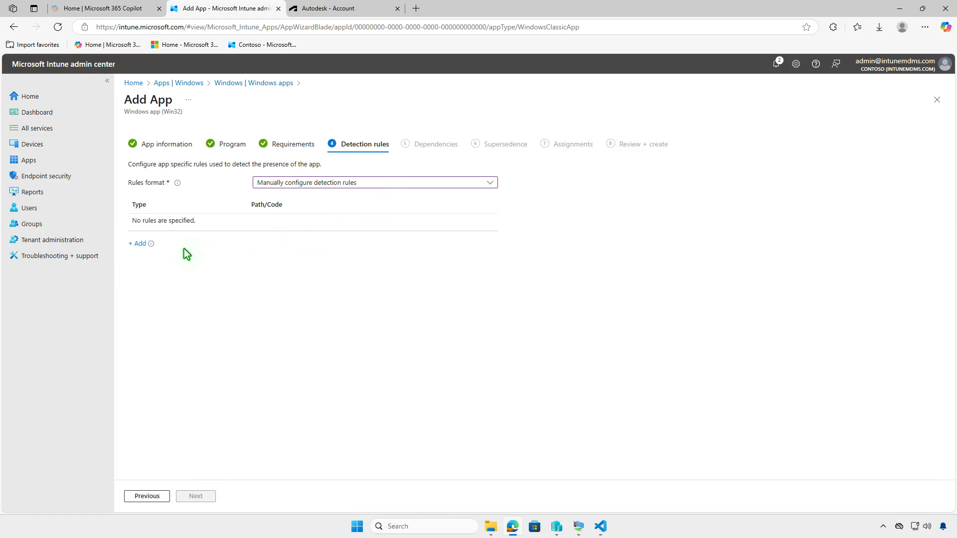
{"action": "left_click", "coordinate": [138, 244]}
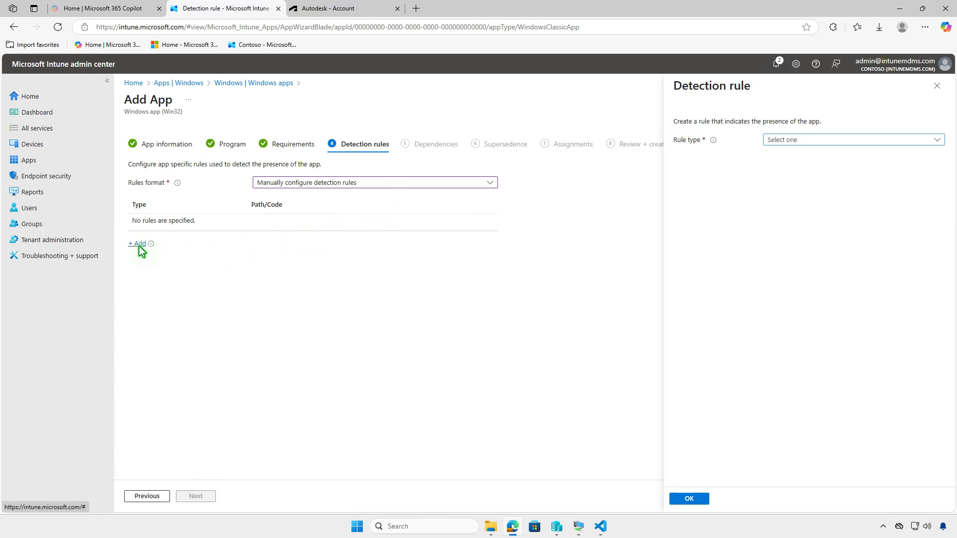
{"action": "left_click", "coordinate": [852, 141]}
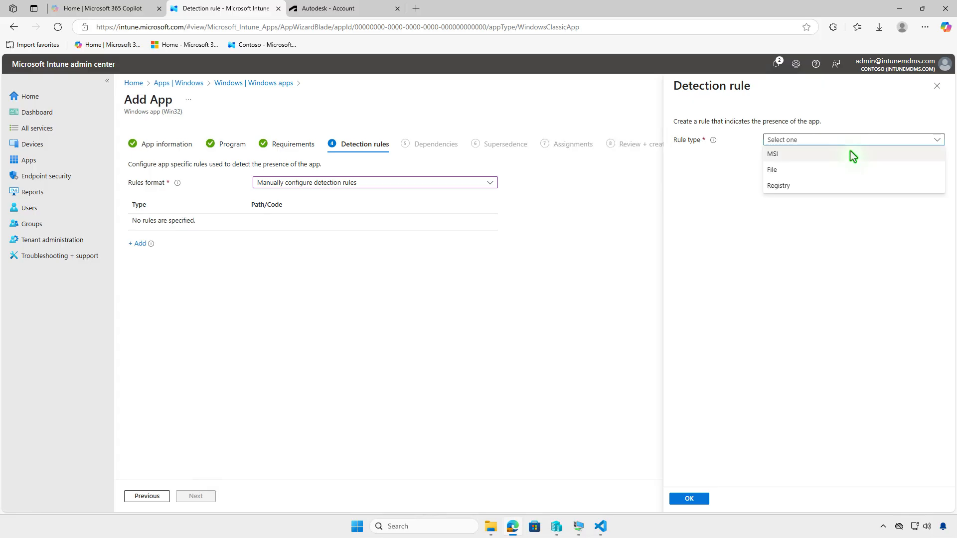
{"action": "left_click", "coordinate": [851, 153]}
{"action": "left_click", "coordinate": [903, 174]}
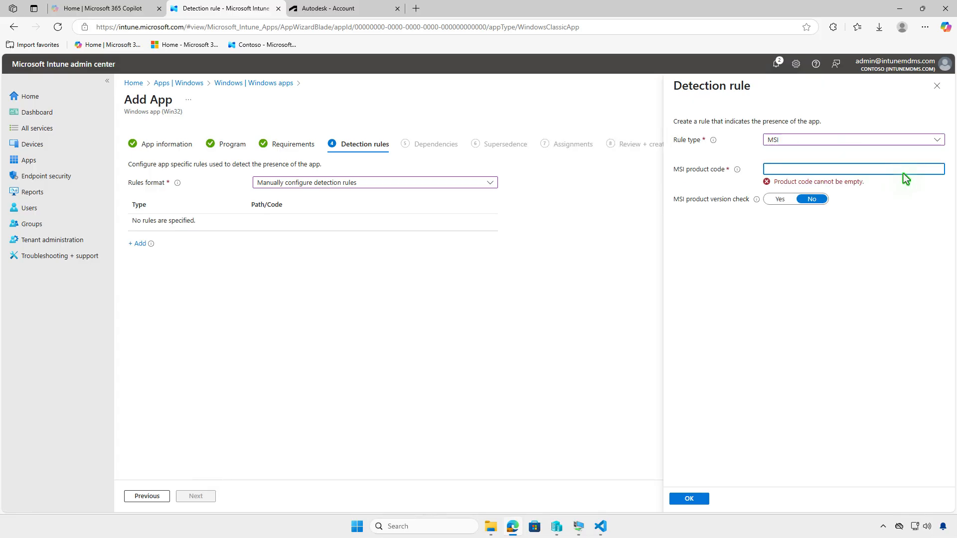
{"action": "type", "text": "{023C6E8A-38E2-4C4E-8BE1-F12F935617CA}"}
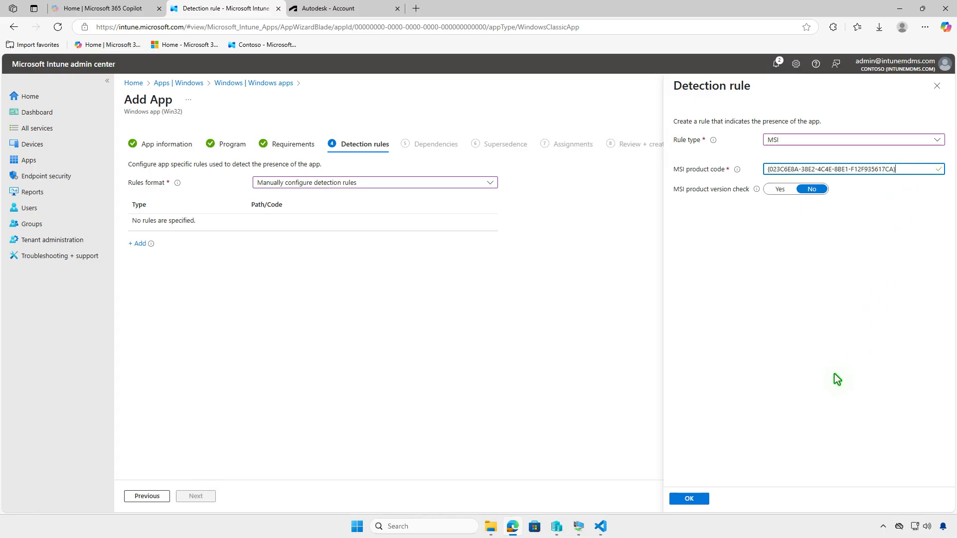
{"action": "left_click", "coordinate": [701, 500]}
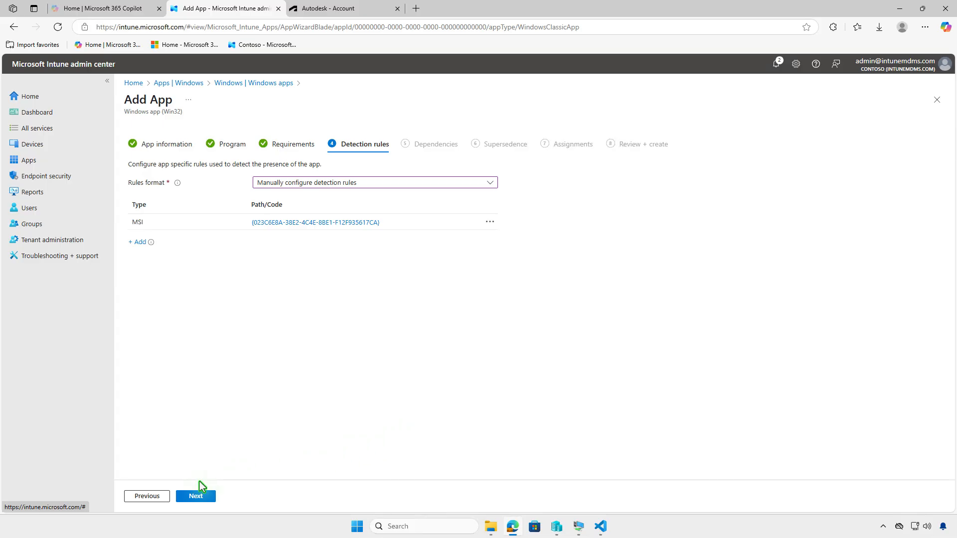
{"action": "left_click", "coordinate": [187, 498]}
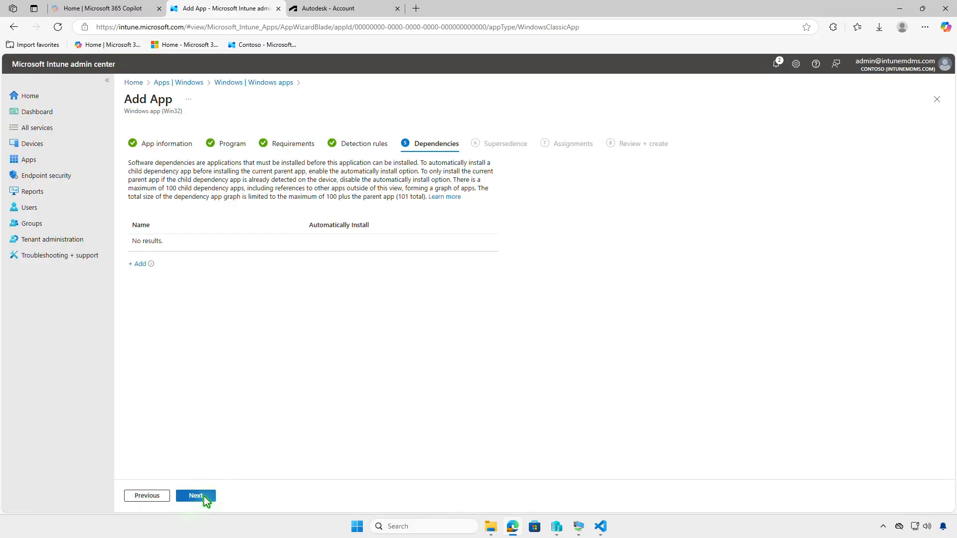
Leave dependencies and supersedence empty and add the Test_Devices group as a required assignment
{"action": "left_click", "coordinate": [196, 496]}
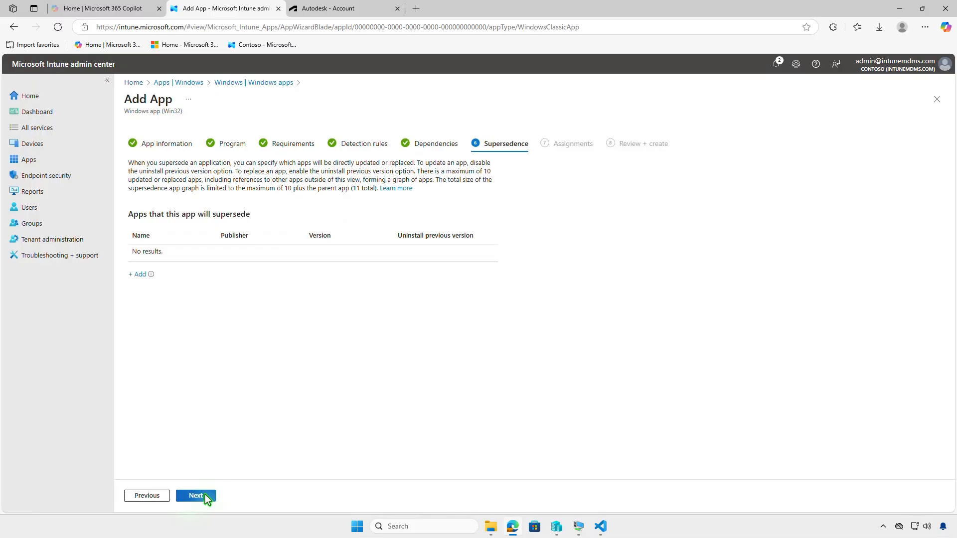
{"action": "left_click", "coordinate": [205, 496]}
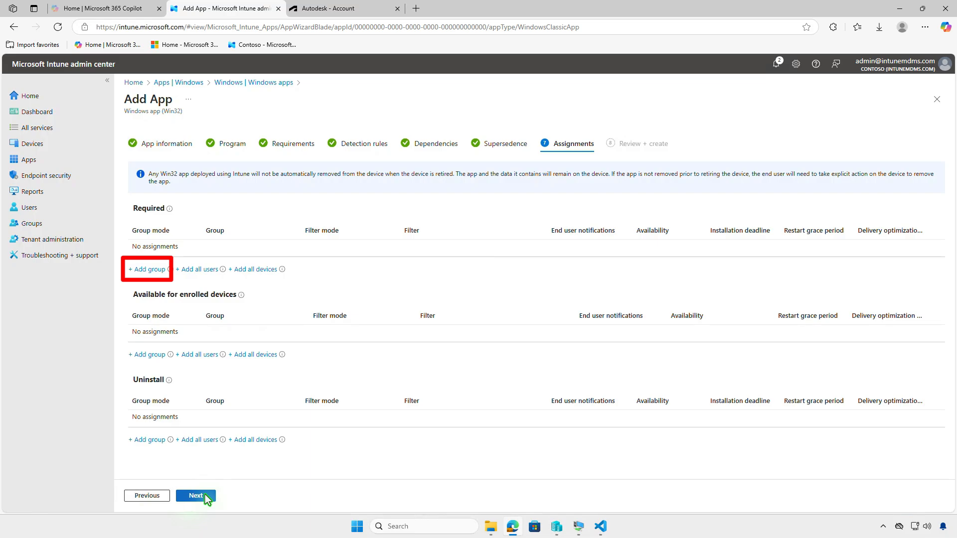
{"action": "left_click", "coordinate": [159, 274]}
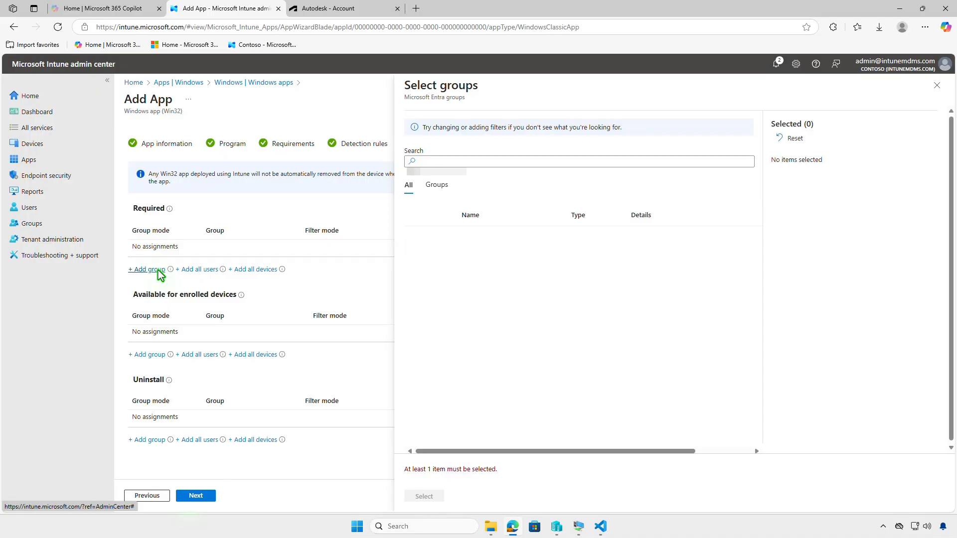
{"action": "left_click", "coordinate": [417, 237]}
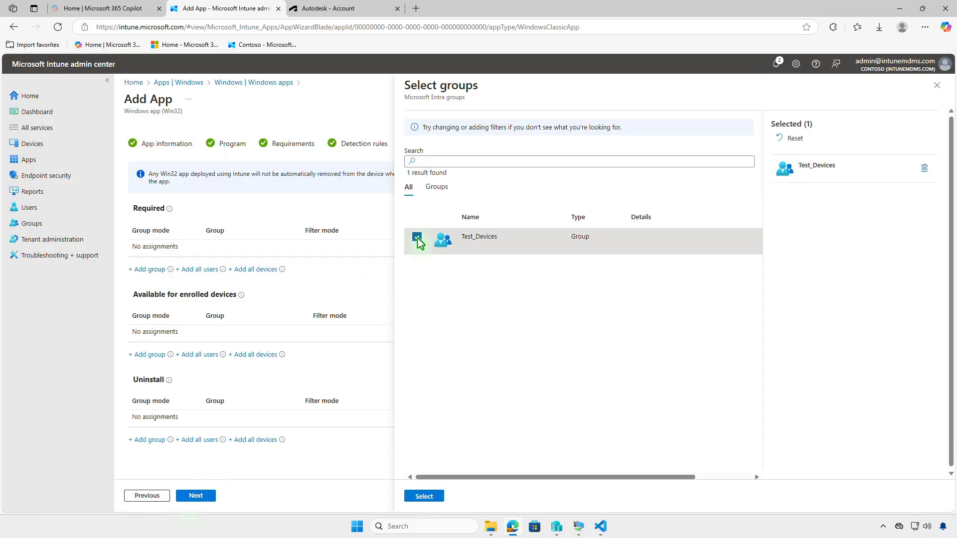
{"action": "left_click", "coordinate": [432, 496]}
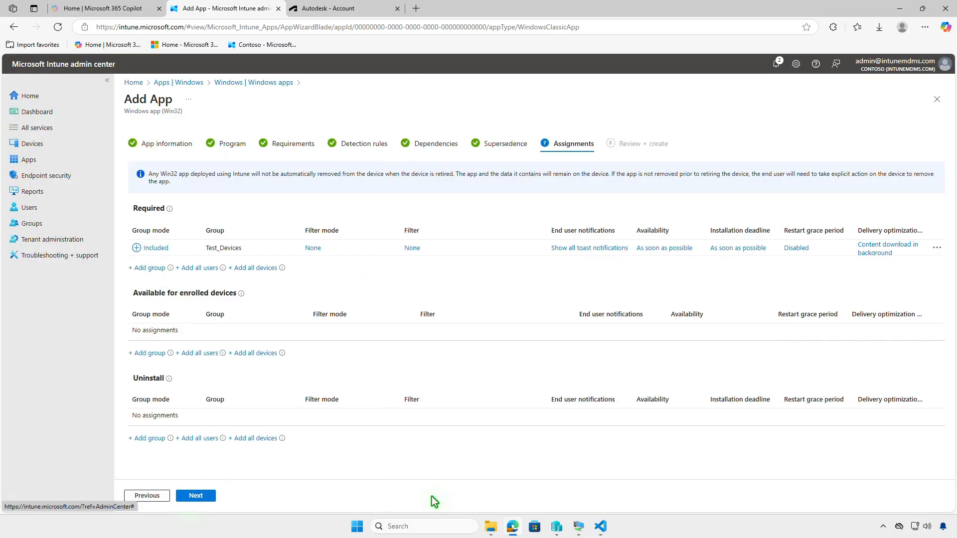
Review the Test_Devices assignment settings without changes, then create the Inventor CAM app and open its upload notifications
{"action": "left_click", "coordinate": [579, 249]}
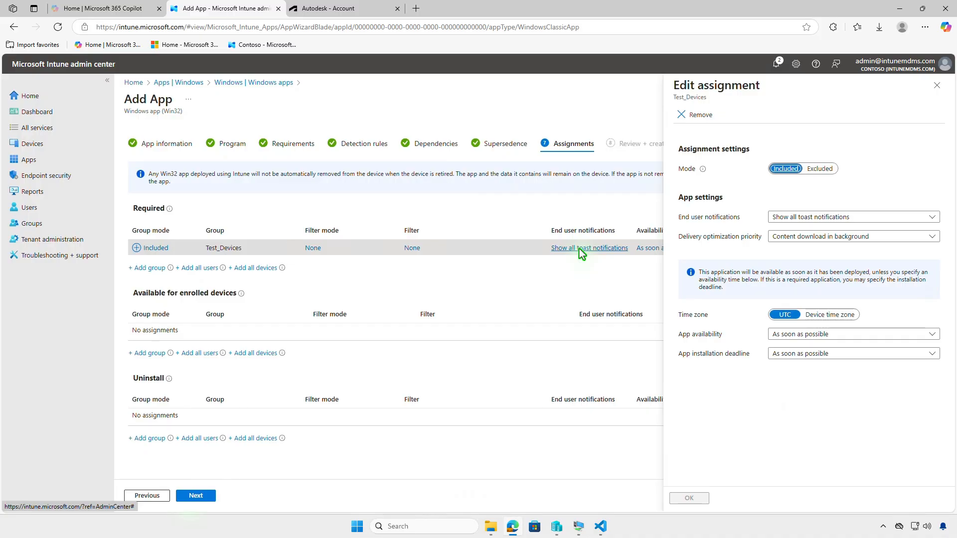
{"action": "left_click", "coordinate": [936, 86]}
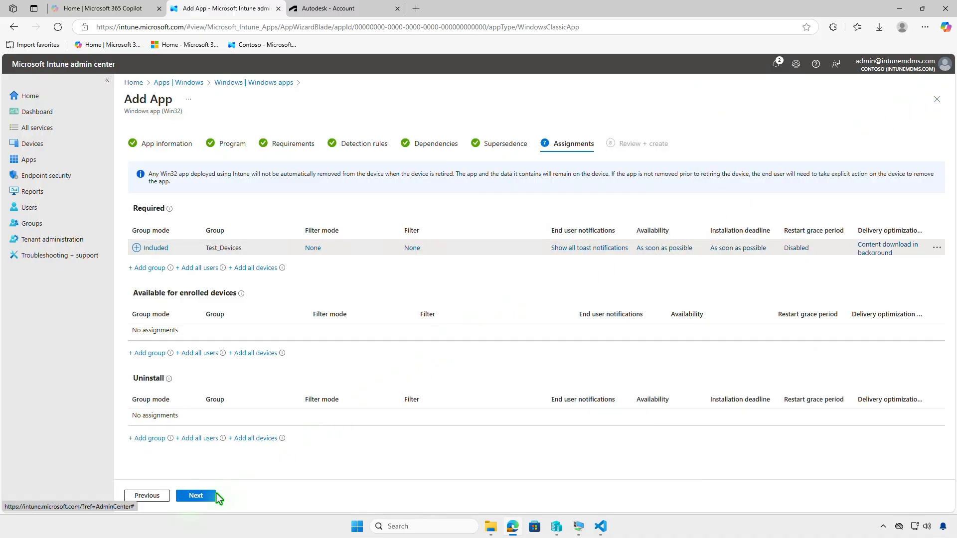
{"action": "left_click", "coordinate": [209, 497]}
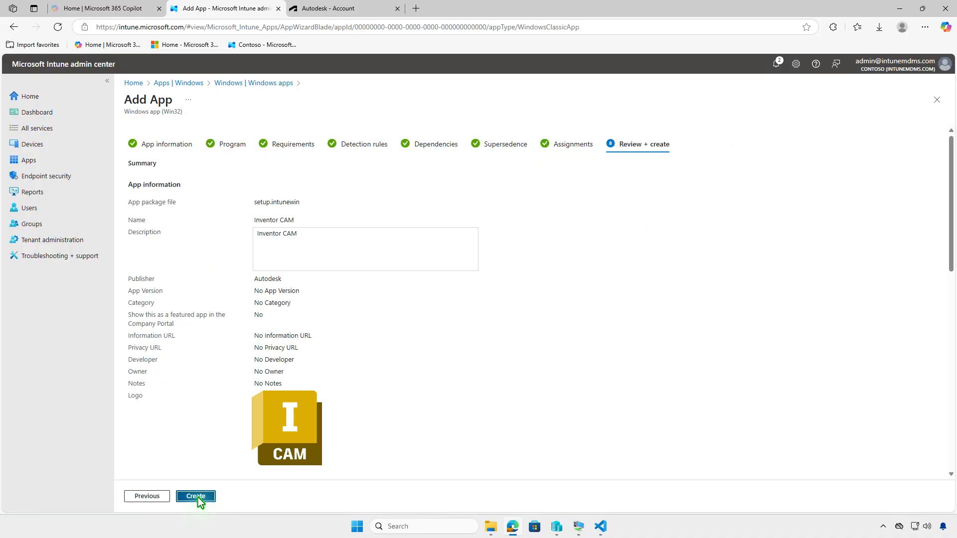
{"action": "left_click", "coordinate": [197, 496]}
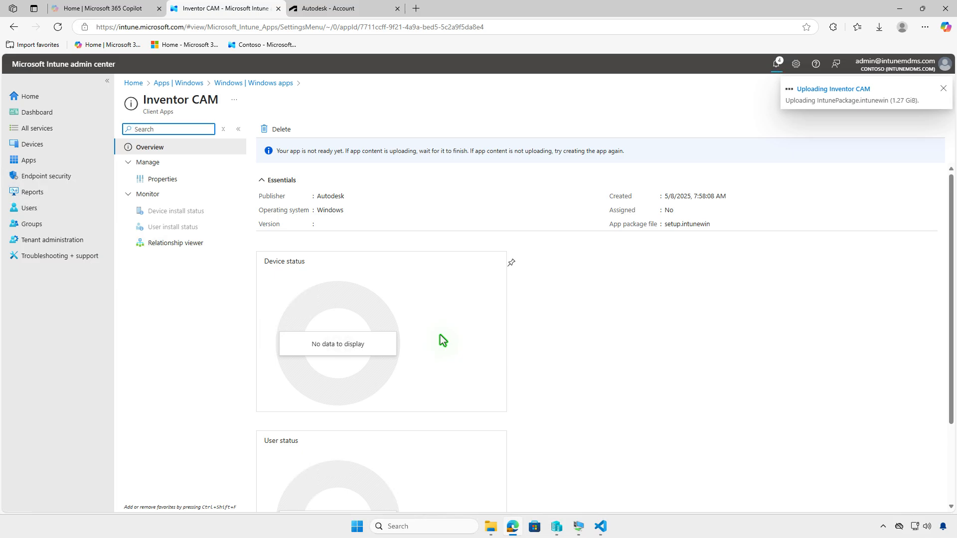
{"action": "left_click", "coordinate": [775, 65]}
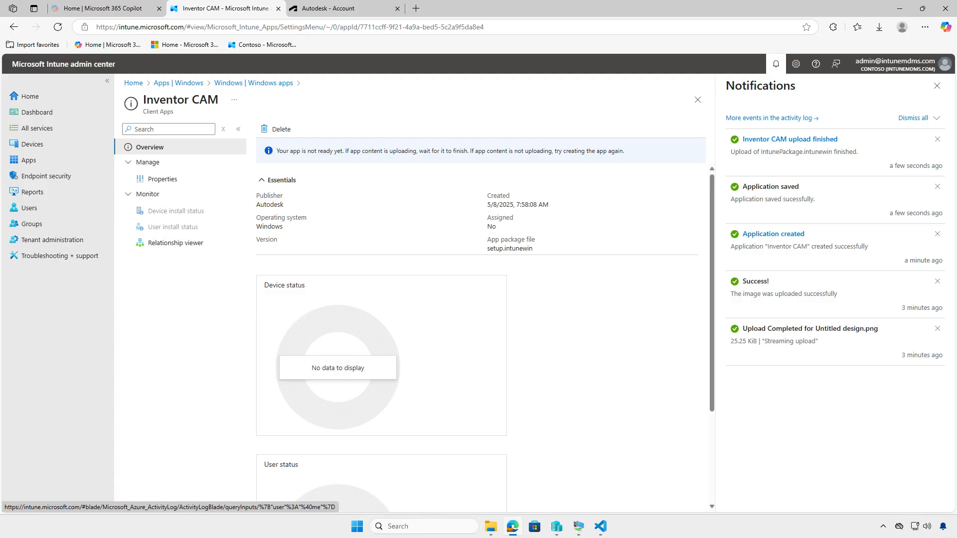
Switch to the WIN10 virtual machine and open the Access work or school page in its account settings
{"action": "left_click", "coordinate": [900, 9]}
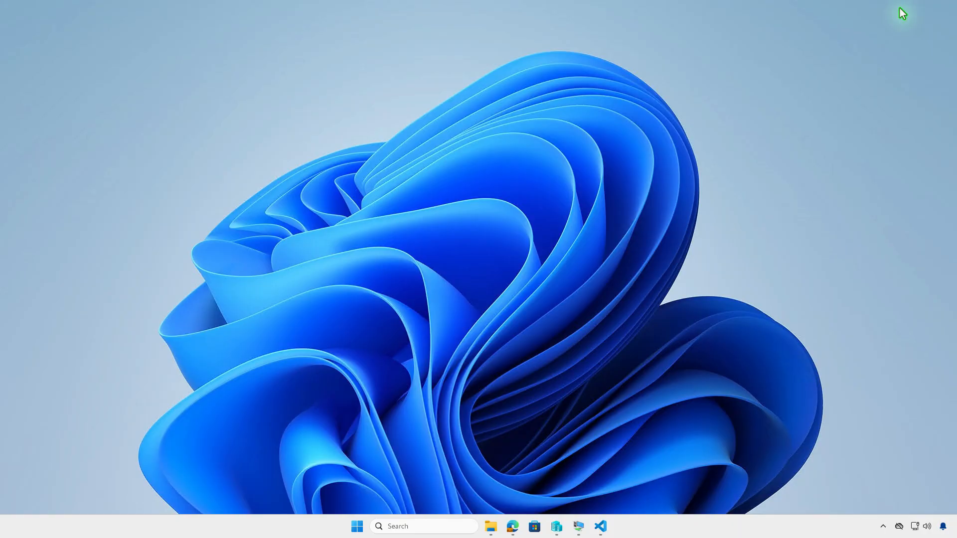
{"action": "left_click", "coordinate": [578, 526]}
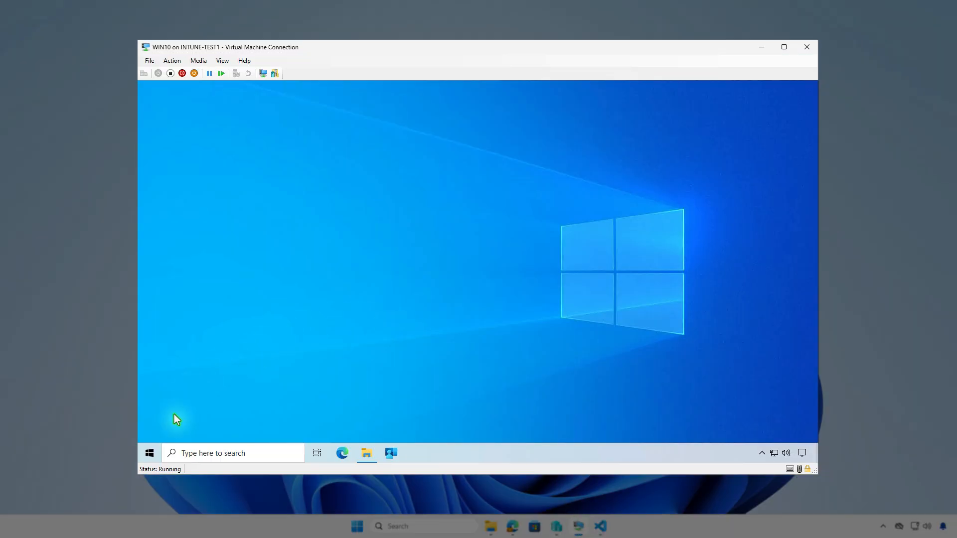
{"action": "left_click", "coordinate": [150, 454]}
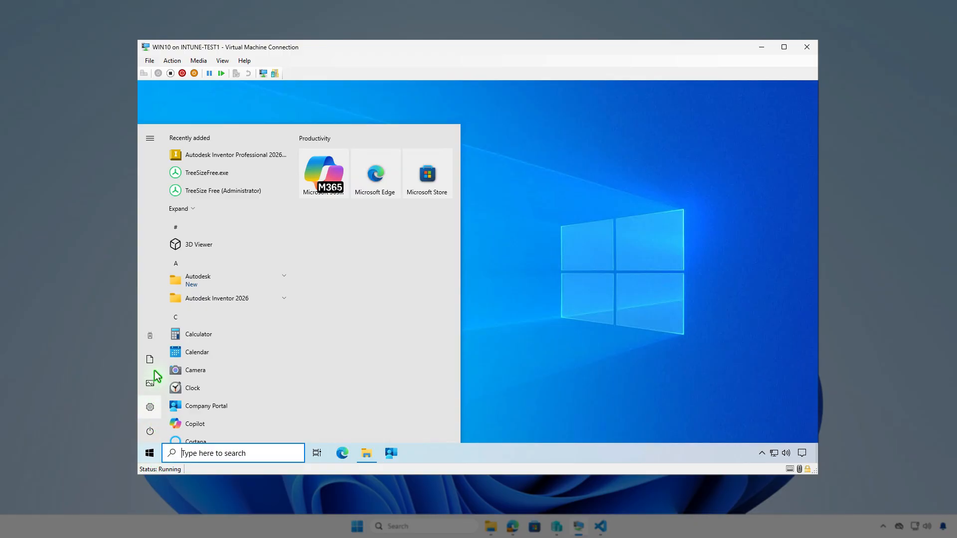
{"action": "left_click", "coordinate": [156, 341]}
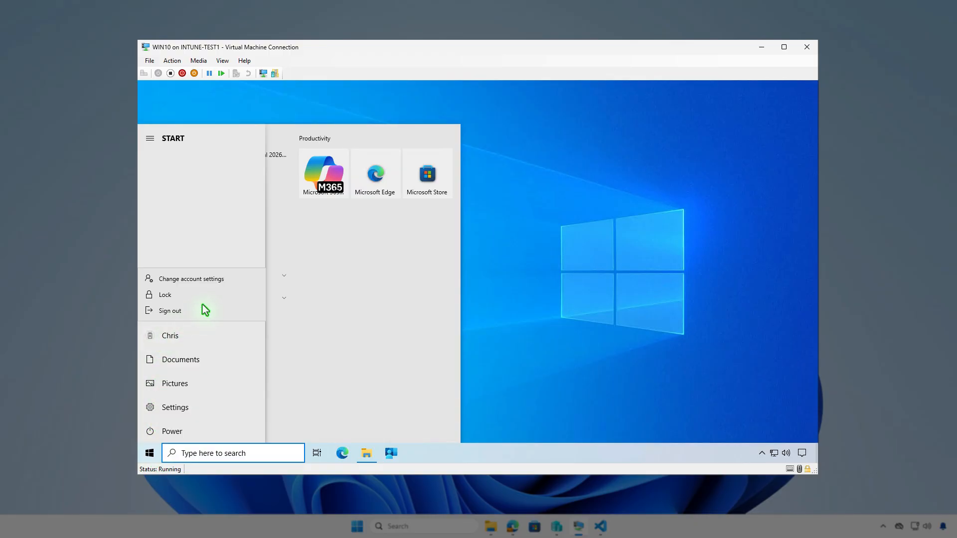
{"action": "left_click", "coordinate": [236, 280]}
{"action": "left_click", "coordinate": [235, 280]}
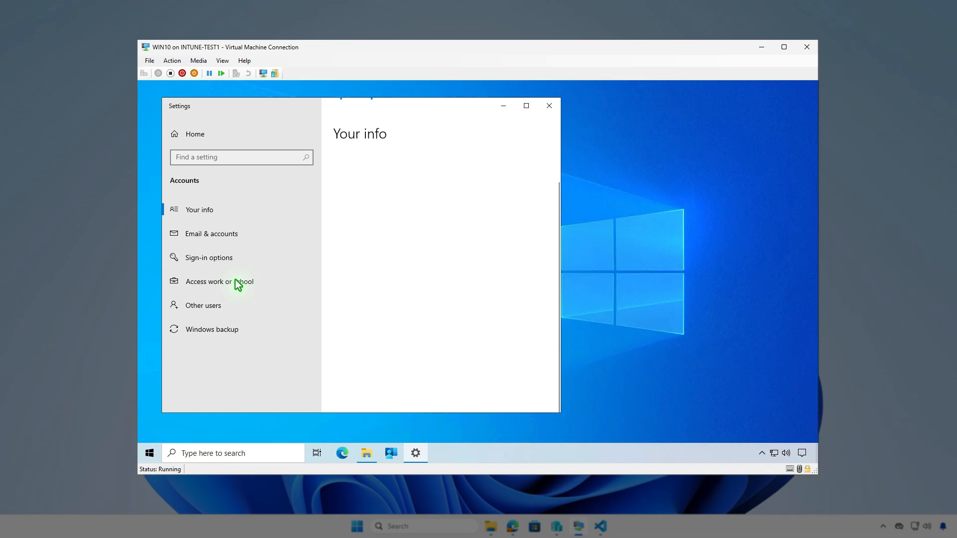
{"action": "left_click", "coordinate": [273, 281]}
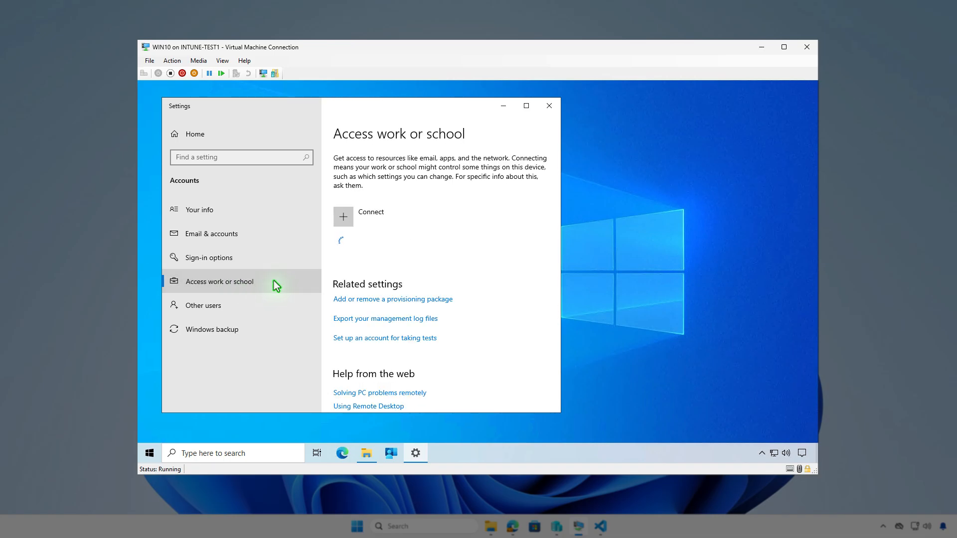
Open the info for the Contoso Entra ID connection and examine the managed applications and device sync status
{"action": "left_click", "coordinate": [506, 245]}
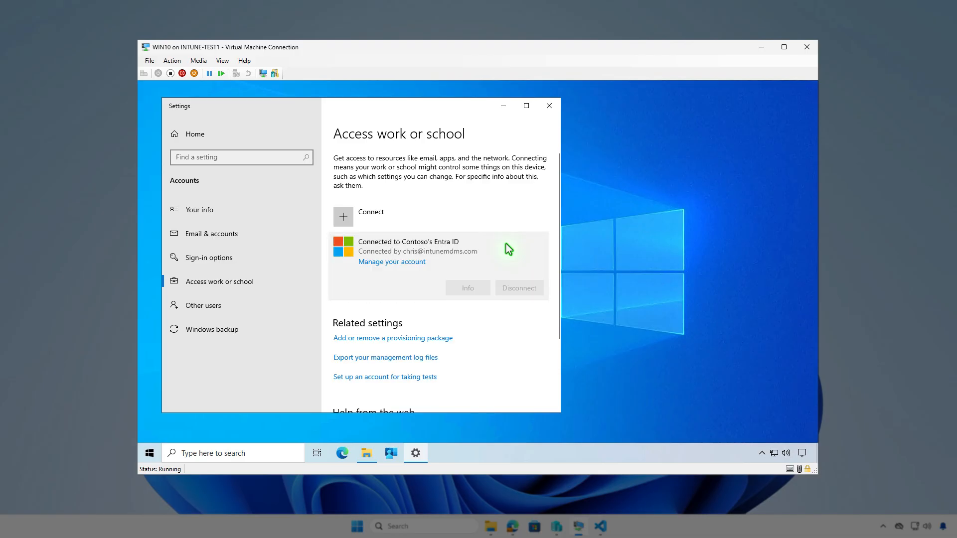
{"action": "left_click", "coordinate": [478, 289]}
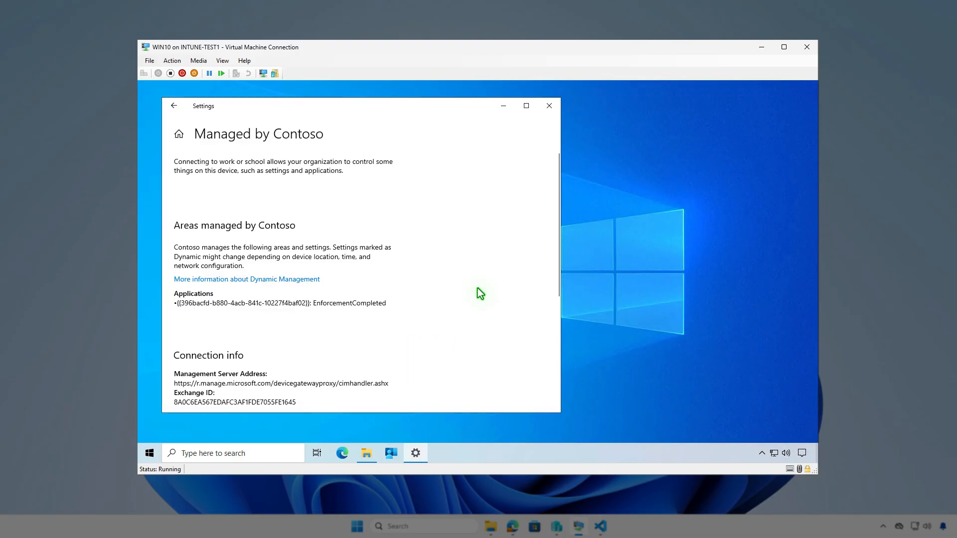
{"action": "scroll", "coordinate": [408, 298], "scroll_direction": "down", "scroll_amount": 2}
{"action": "scroll", "coordinate": [408, 298], "scroll_direction": "down", "scroll_amount": 3}
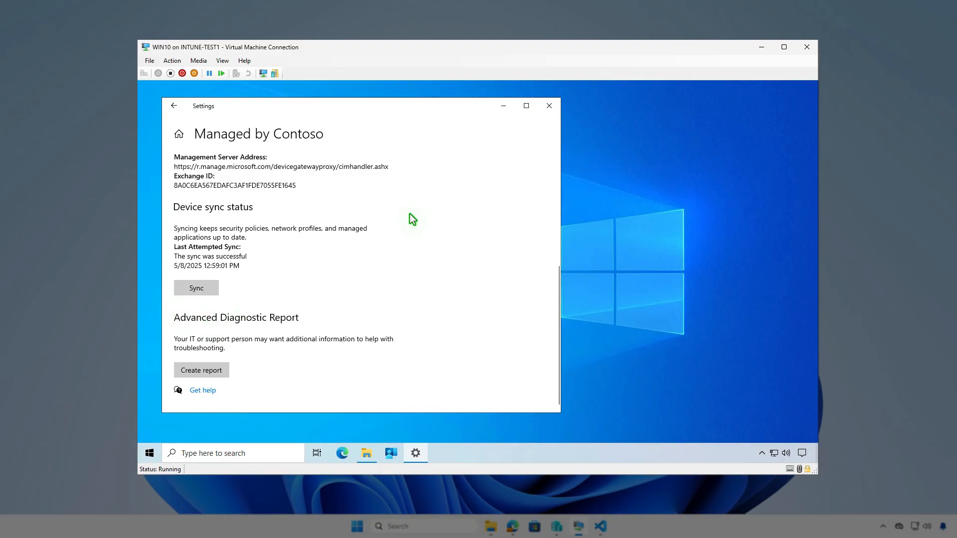
{"action": "left_click", "coordinate": [504, 105]}
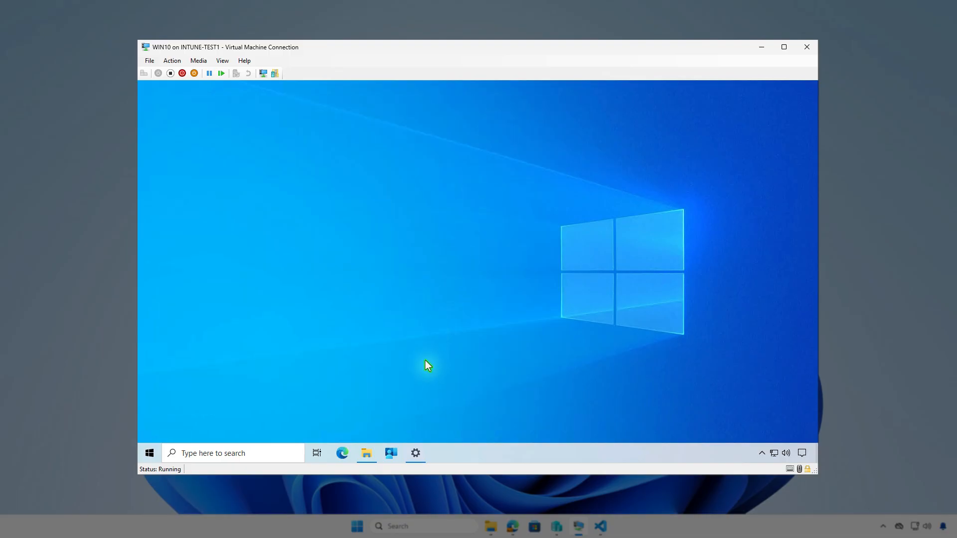
Sync the device from the Company Portal settings and check the Inventor CAM installation notifications
{"action": "left_click", "coordinate": [391, 452]}
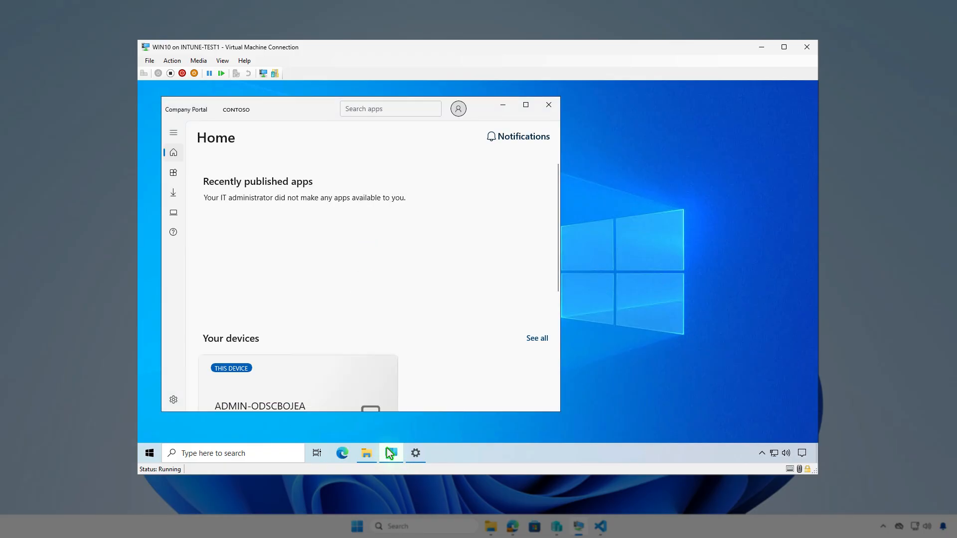
{"action": "left_click", "coordinate": [175, 400]}
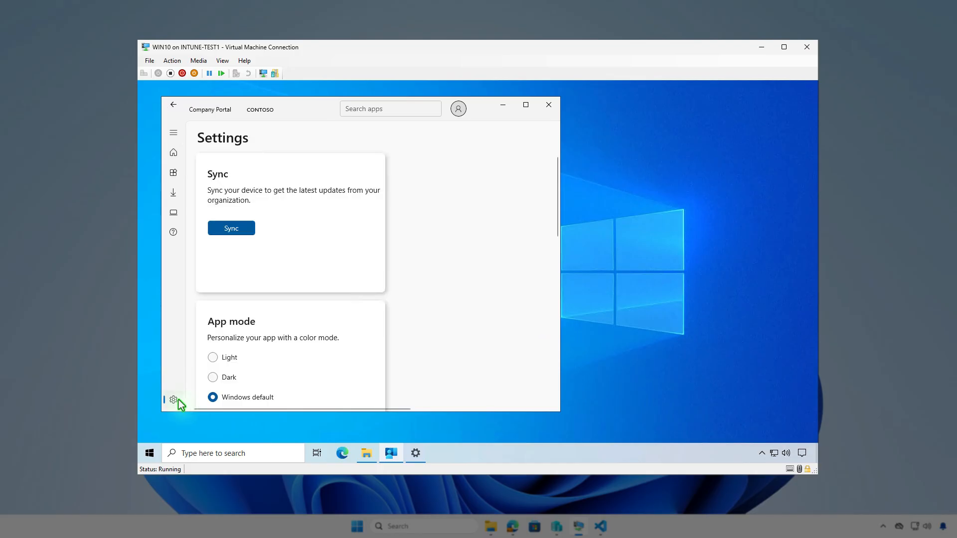
{"action": "left_click", "coordinate": [246, 230]}
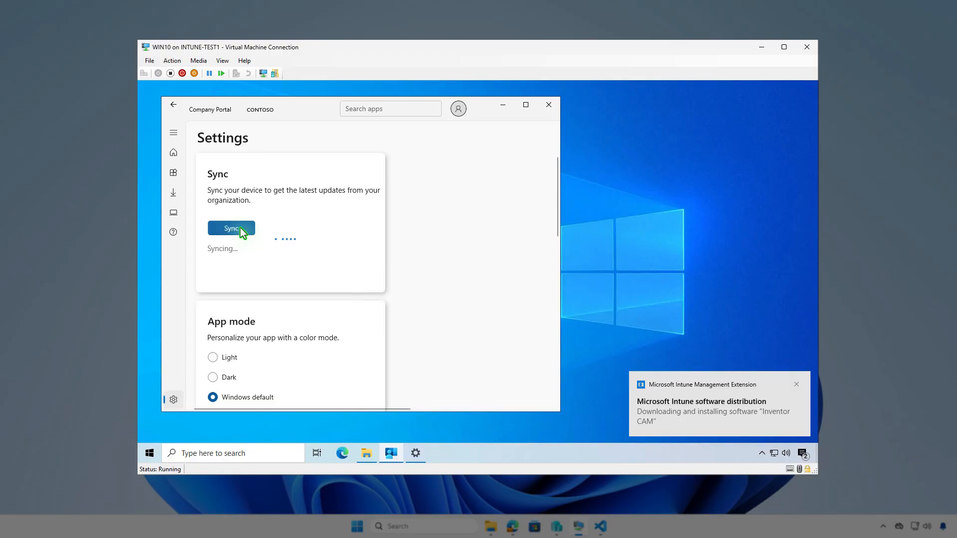
{"action": "left_click", "coordinate": [802, 453]}
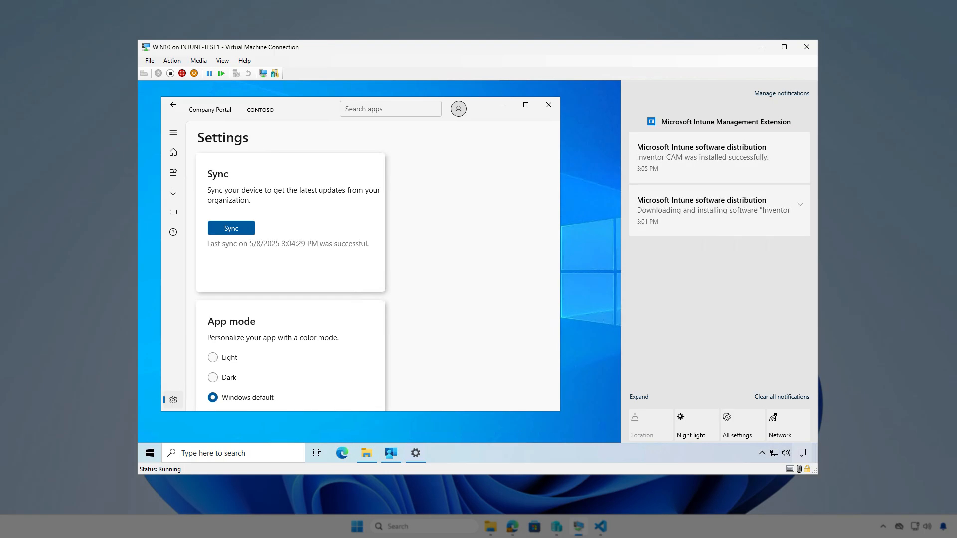
{"action": "left_click", "coordinate": [503, 110]}
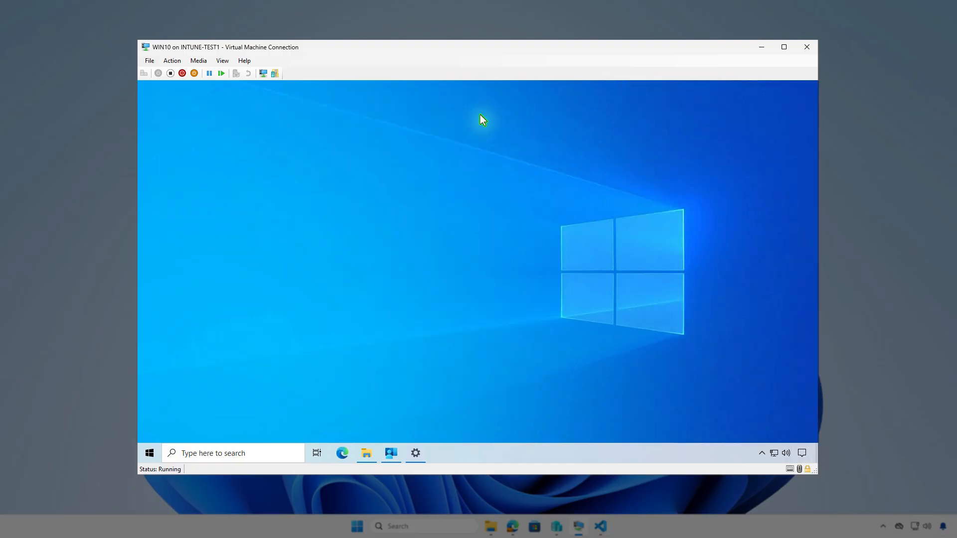
Search the virtual machine's installed apps for "cam" in Apps & features and close Settings
{"action": "right_click", "coordinate": [150, 454]}
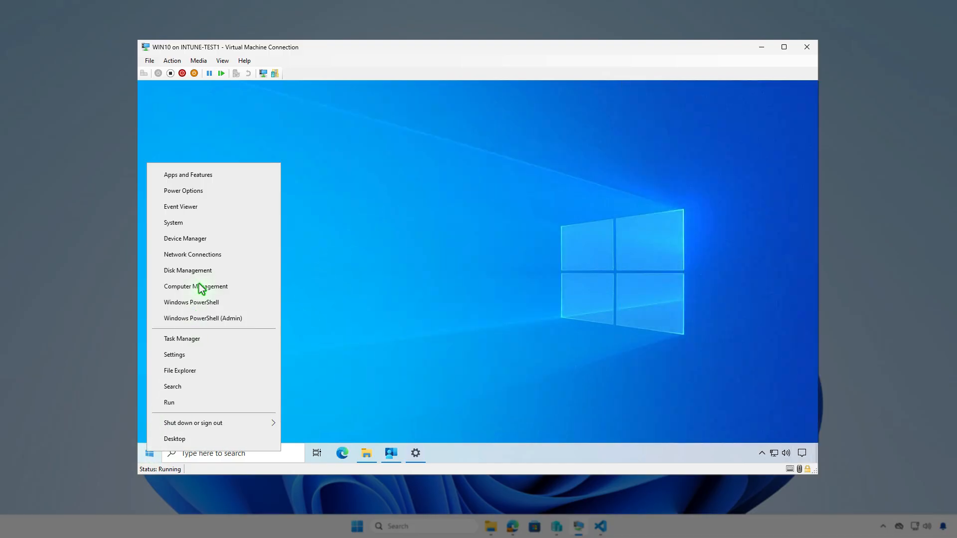
{"action": "left_click", "coordinate": [217, 178]}
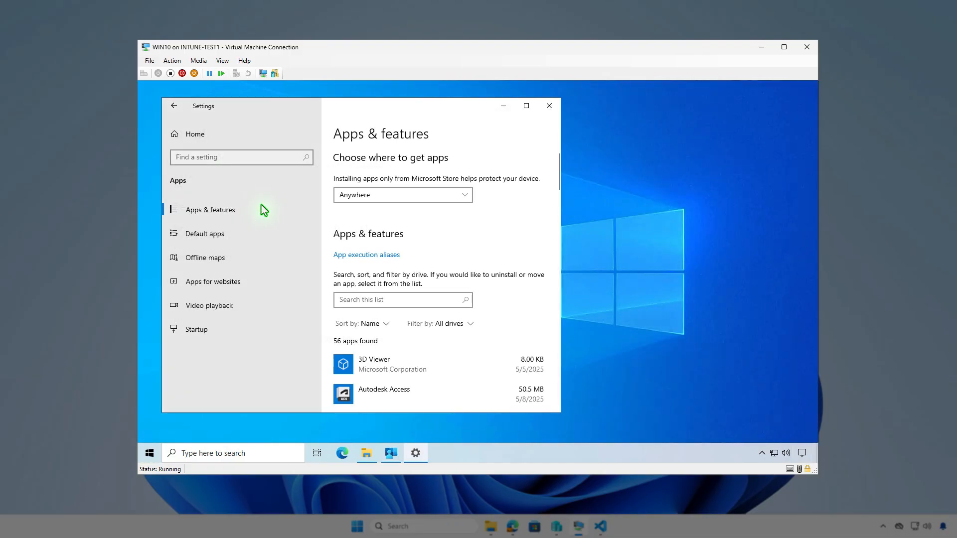
{"action": "left_click", "coordinate": [374, 299]}
{"action": "type", "text": "cam"}
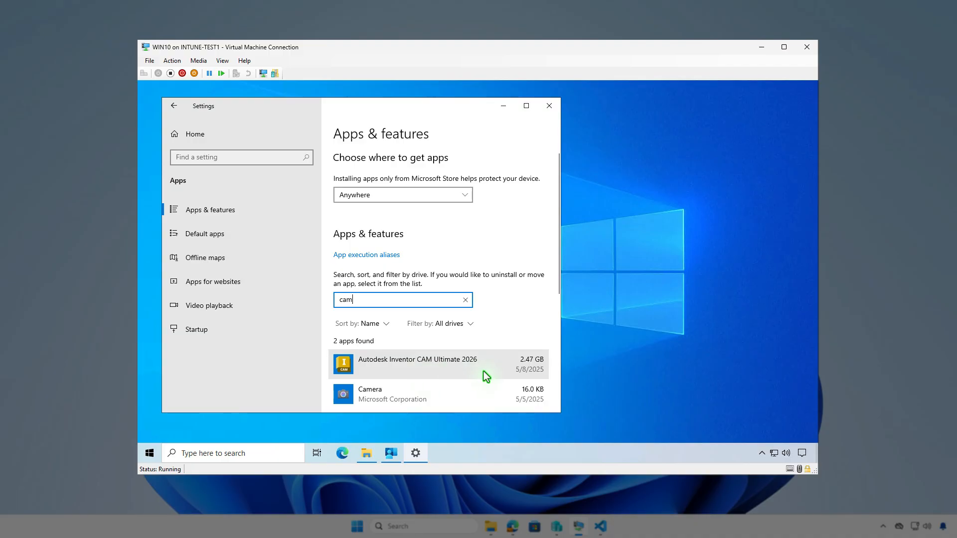
{"action": "left_click", "coordinate": [547, 108]}
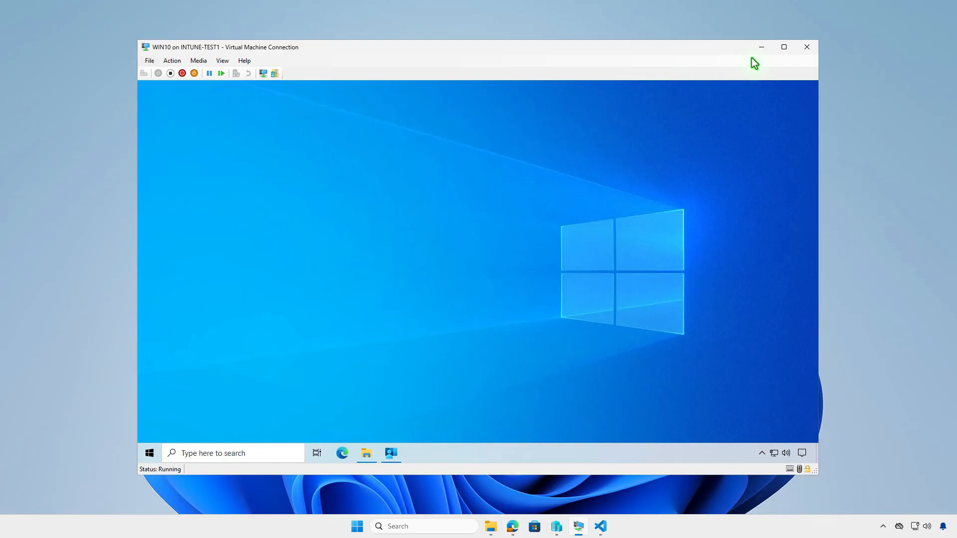
Switch back to the Intune admin center in Edge, refresh the Inventor CAM overview and open its device install status
{"action": "left_click", "coordinate": [761, 47]}
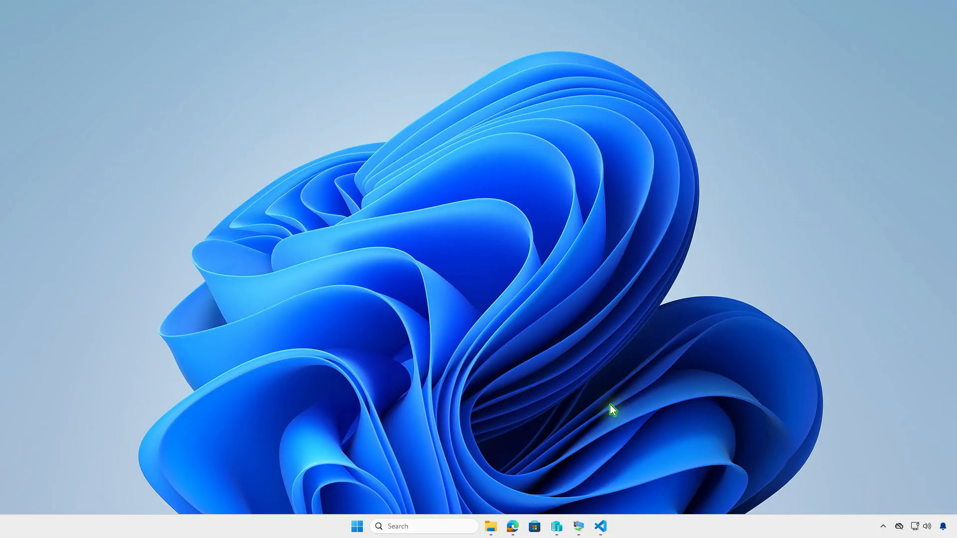
{"action": "left_click", "coordinate": [512, 526]}
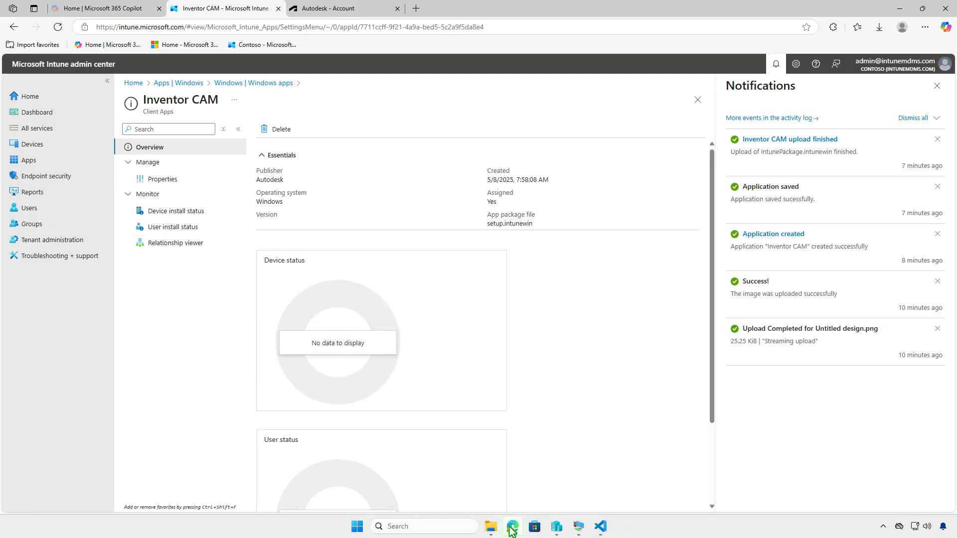
{"action": "left_click", "coordinate": [58, 27]}
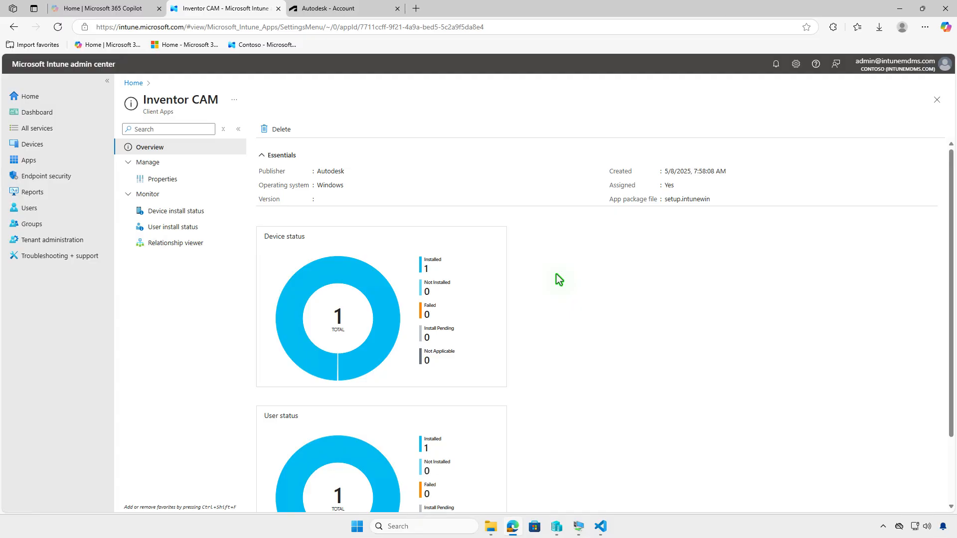
{"action": "left_click", "coordinate": [202, 218]}
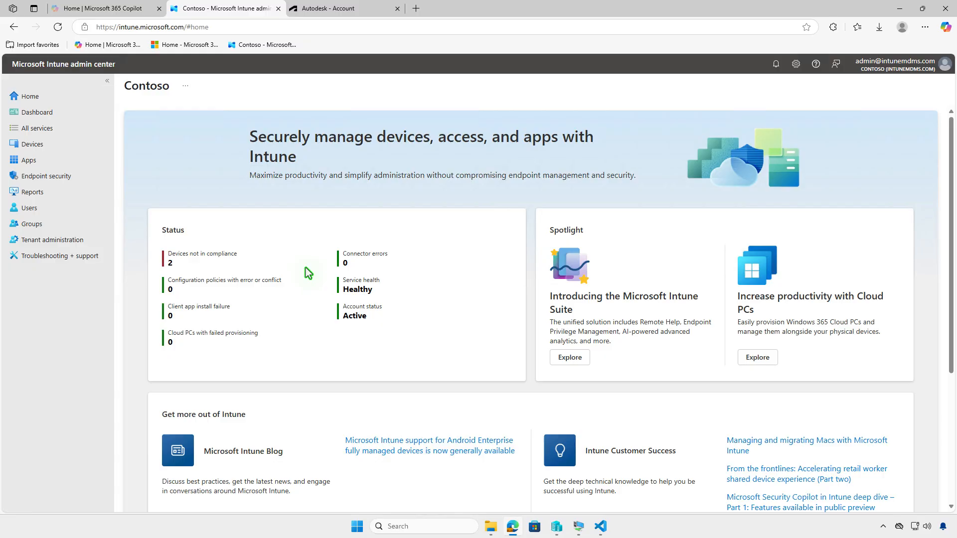
Open the list of Windows apps in the Intune admin center
{"action": "left_click", "coordinate": [59, 160]}
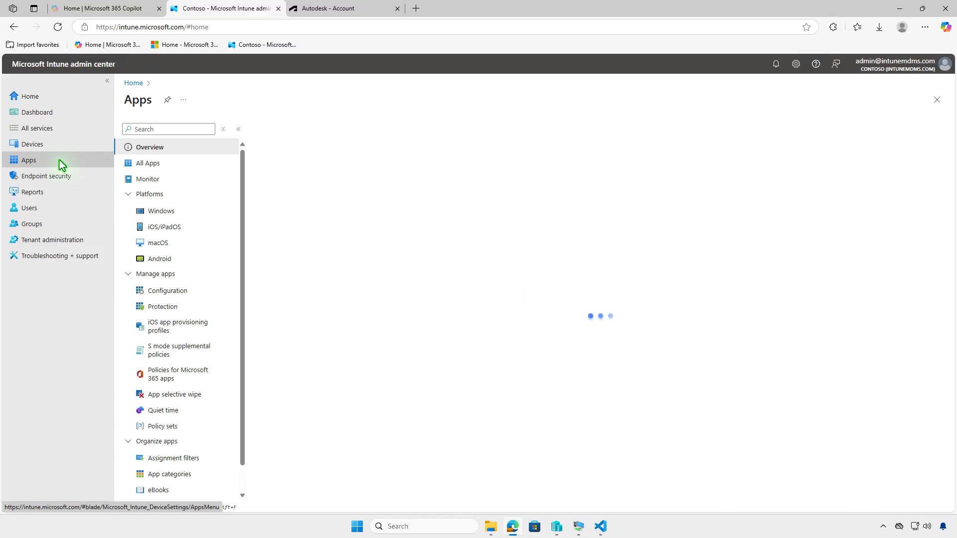
{"action": "left_click", "coordinate": [199, 213]}
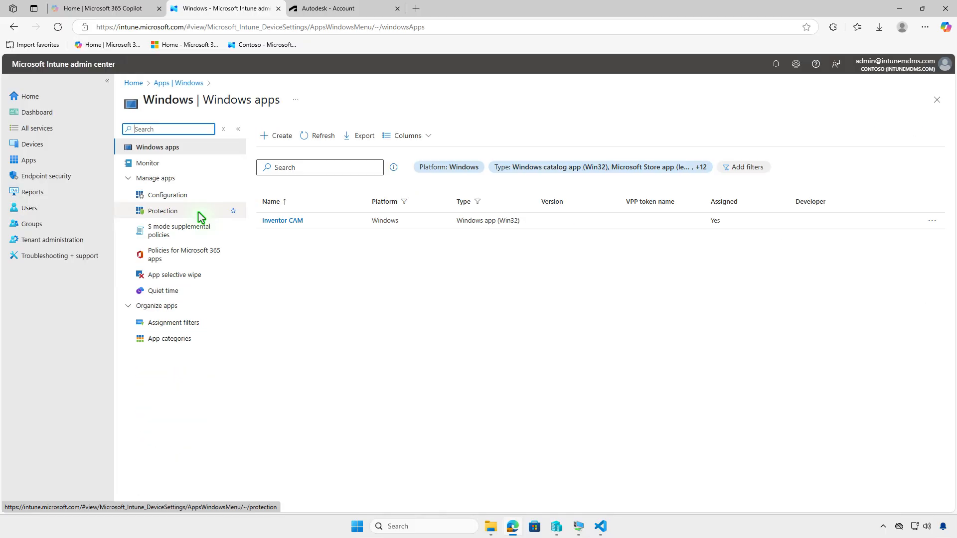
Edit the assignments in the Inventor CAM app's properties and delete the required Test_Devices assignment
{"action": "left_click", "coordinate": [300, 221]}
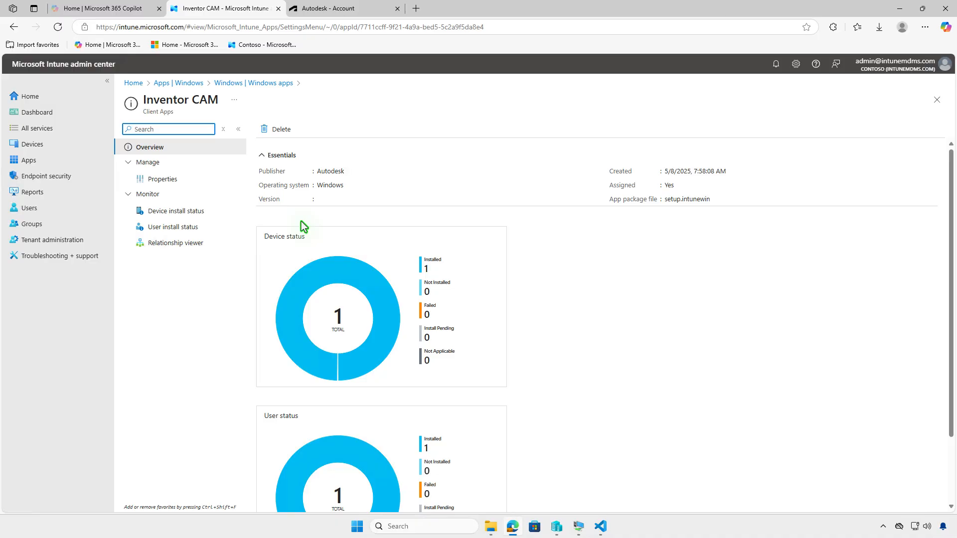
{"action": "left_click", "coordinate": [189, 179]}
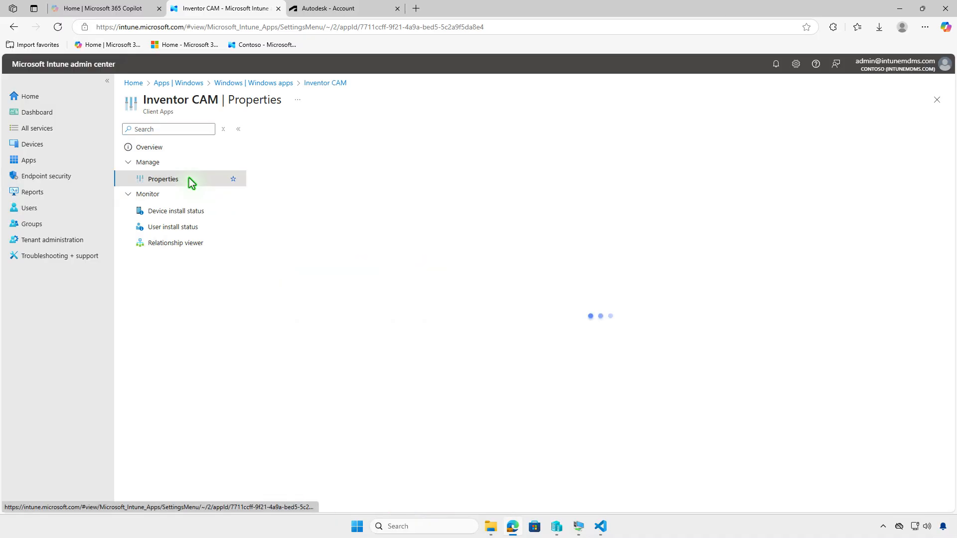
{"action": "scroll", "coordinate": [525, 346], "scroll_direction": "down", "scroll_amount": 5}
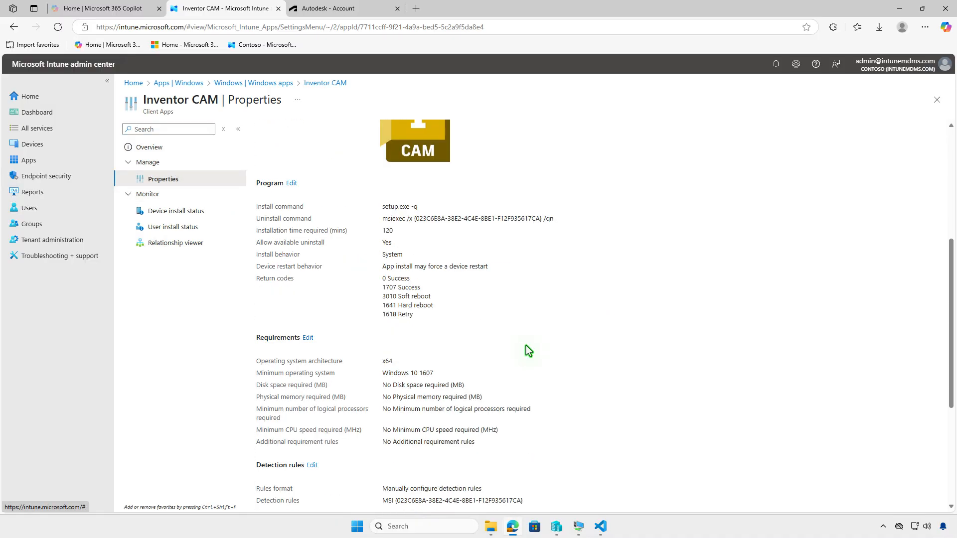
{"action": "scroll", "coordinate": [525, 346], "scroll_direction": "down", "scroll_amount": 4}
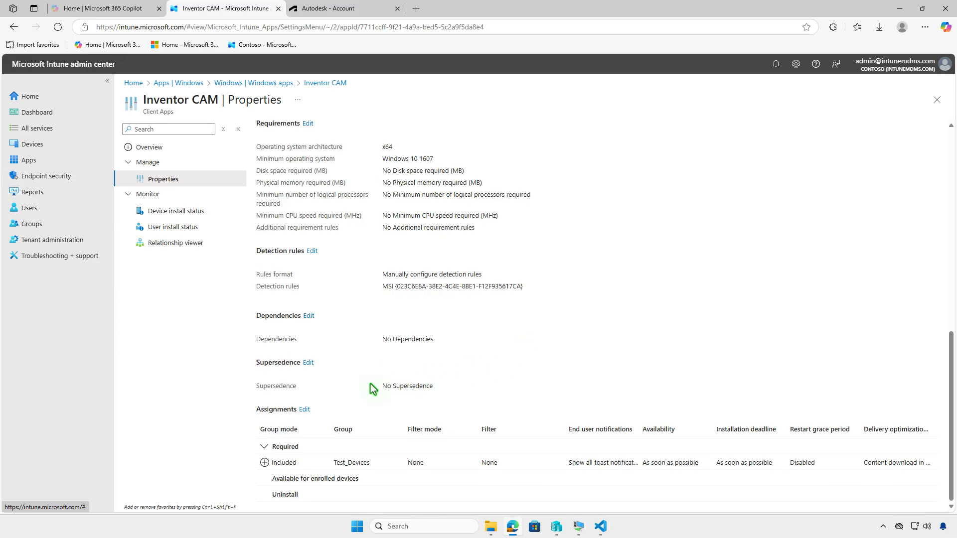
{"action": "left_click", "coordinate": [305, 410]}
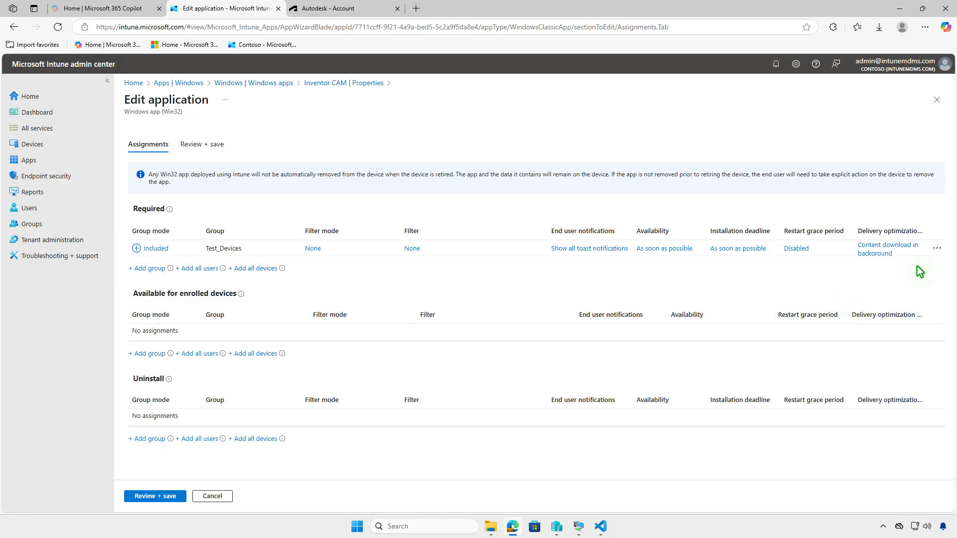
{"action": "left_click", "coordinate": [936, 249]}
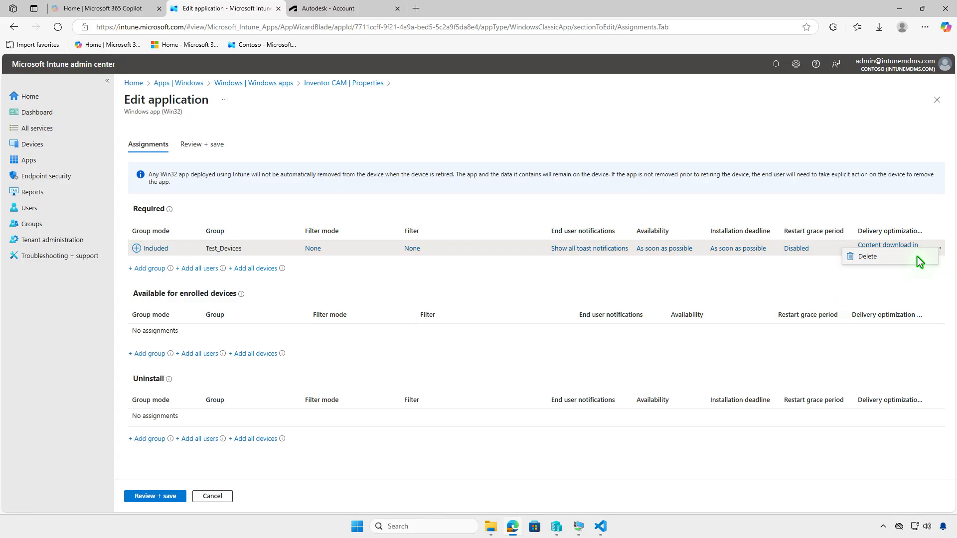
{"action": "left_click", "coordinate": [918, 257]}
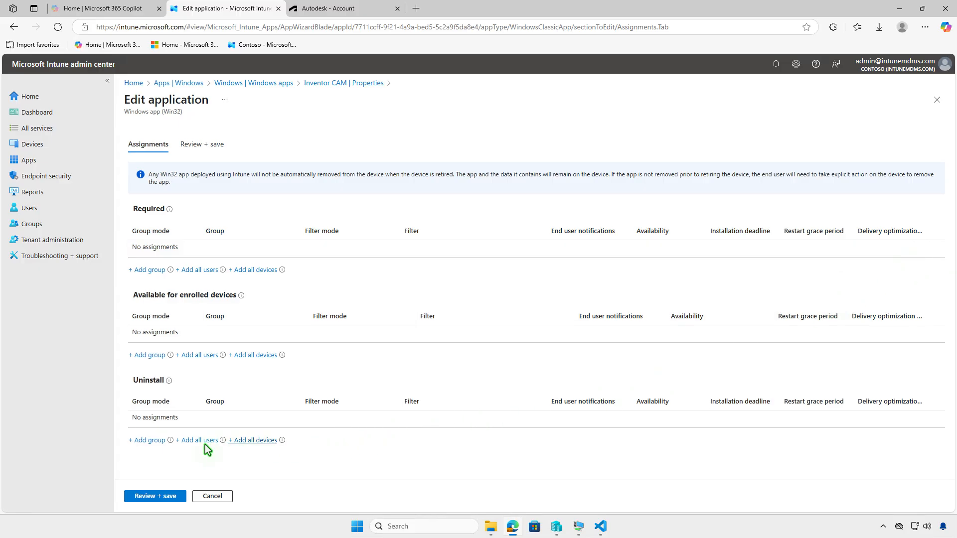
Assign the Test_Devices group under Uninstall for Inventor CAM and save the application
{"action": "left_click", "coordinate": [157, 443]}
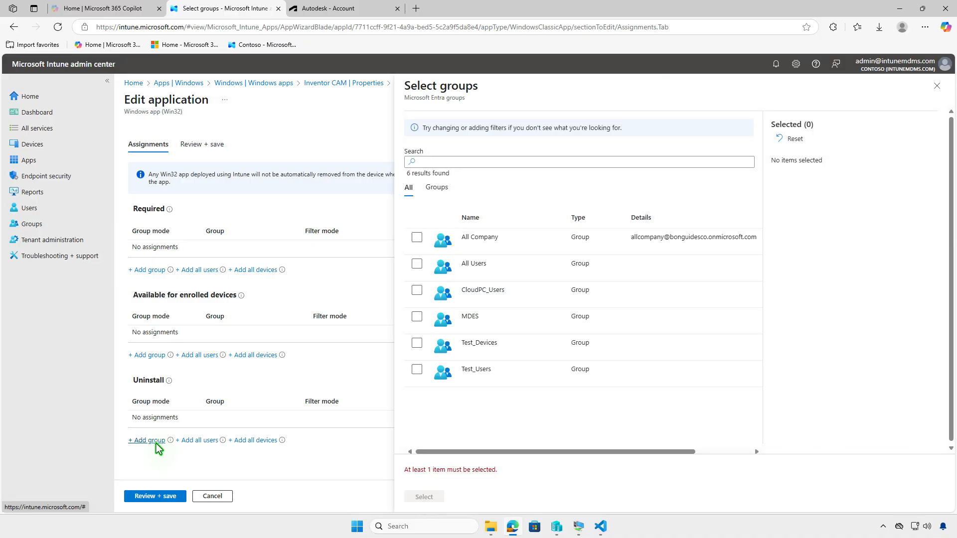
{"action": "left_click", "coordinate": [418, 344]}
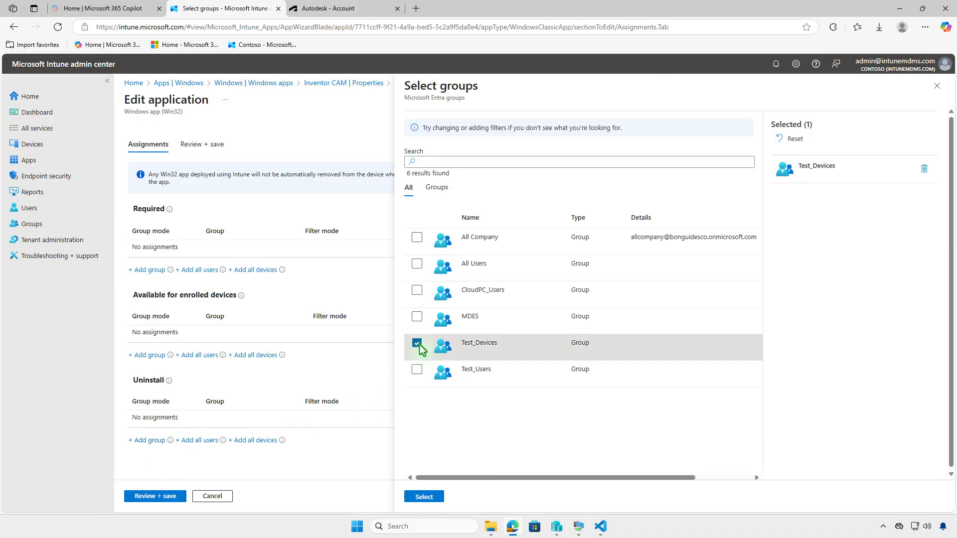
{"action": "left_click", "coordinate": [427, 497]}
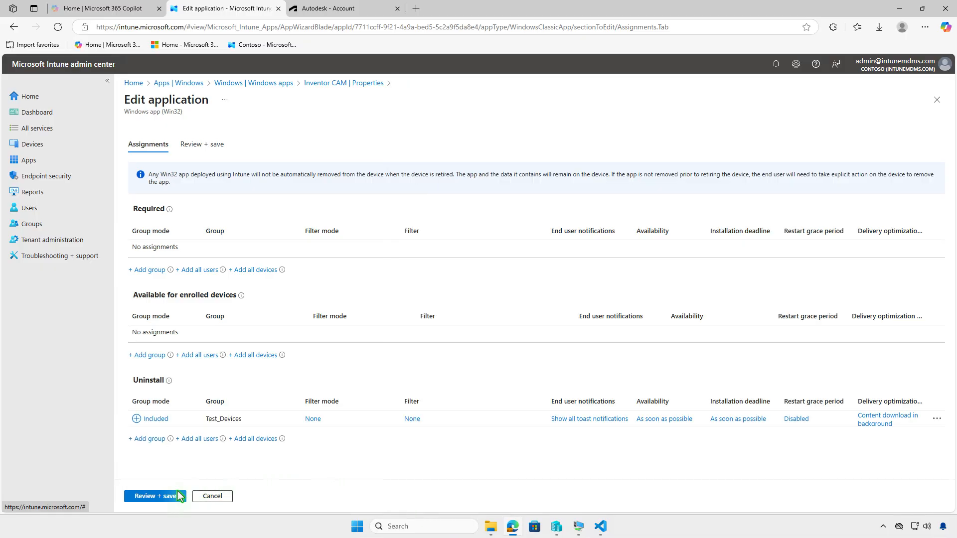
{"action": "left_click", "coordinate": [161, 498]}
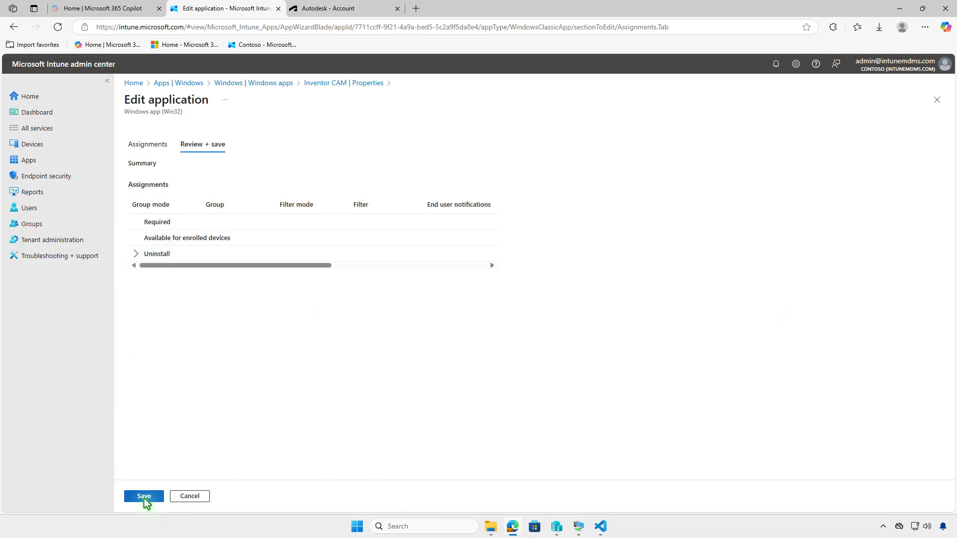
{"action": "left_click", "coordinate": [143, 497]}
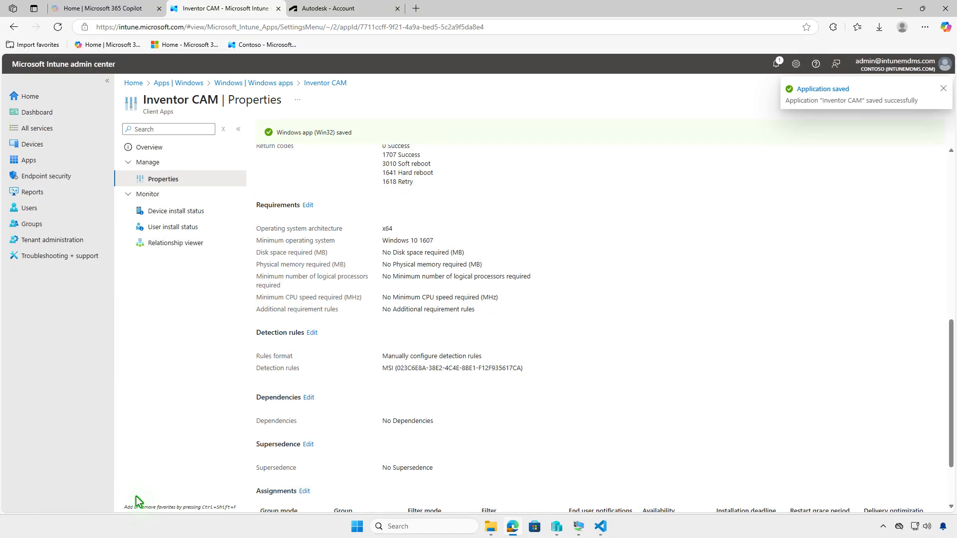
Switch to the WIN10 virtual machine, sync the device from Company Portal and check the Inventor CAM uninstall notifications
{"action": "left_click", "coordinate": [898, 8]}
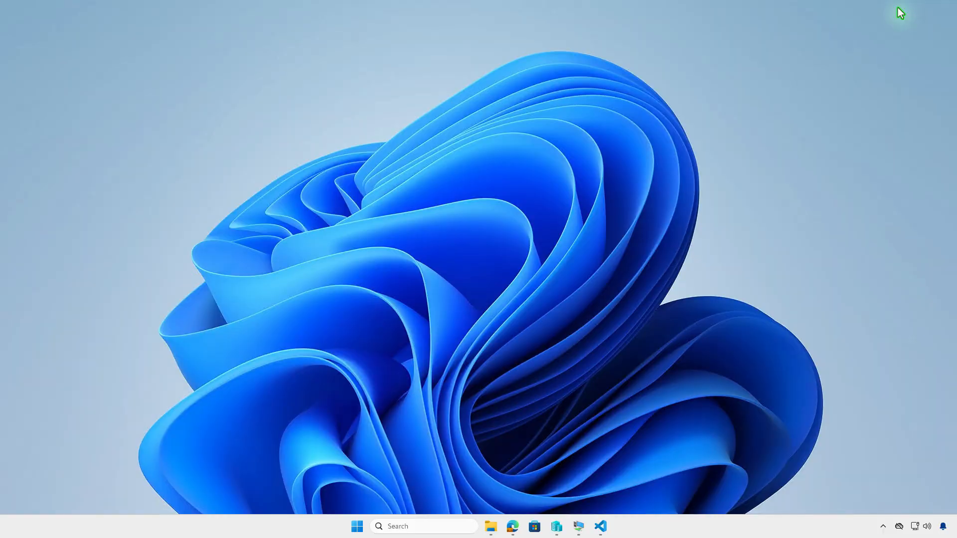
{"action": "left_click", "coordinate": [580, 527]}
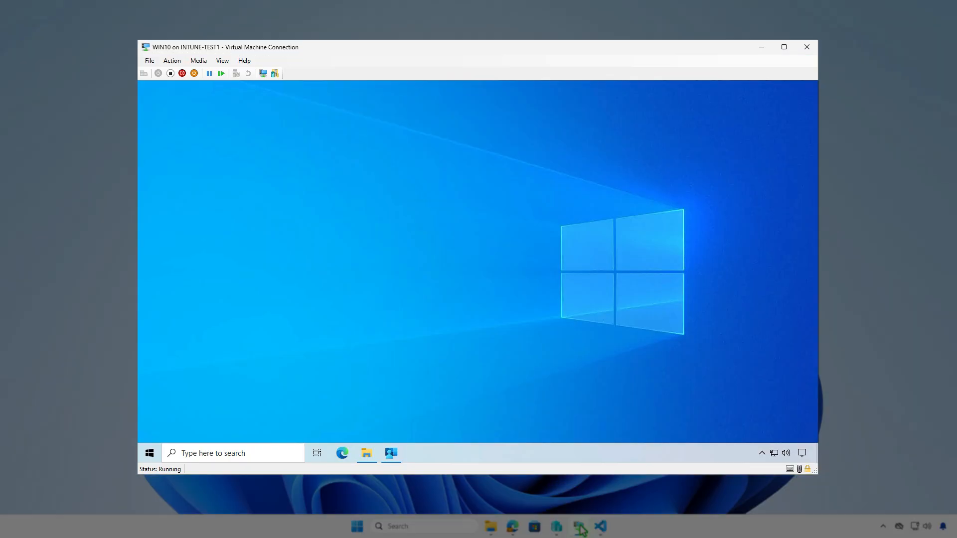
{"action": "left_click", "coordinate": [397, 458]}
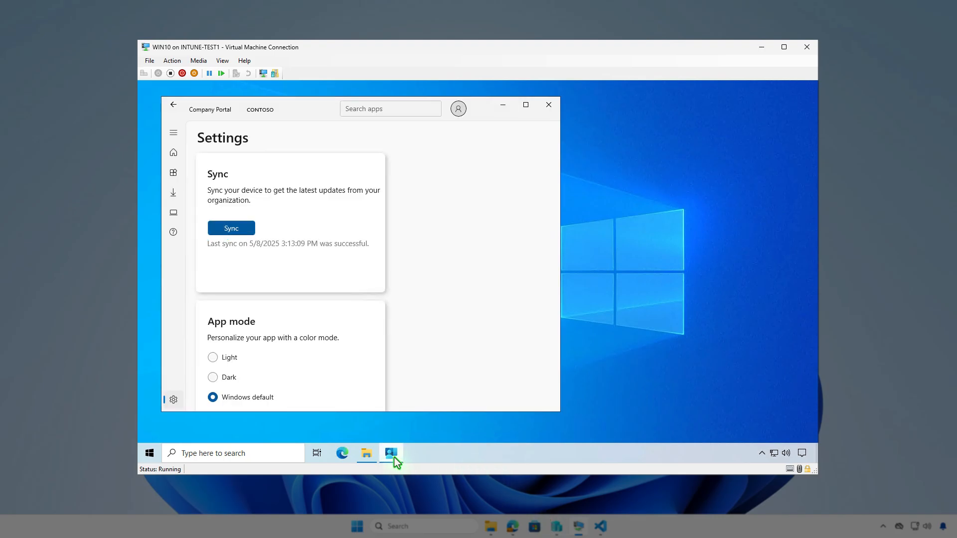
{"action": "left_click", "coordinate": [242, 230]}
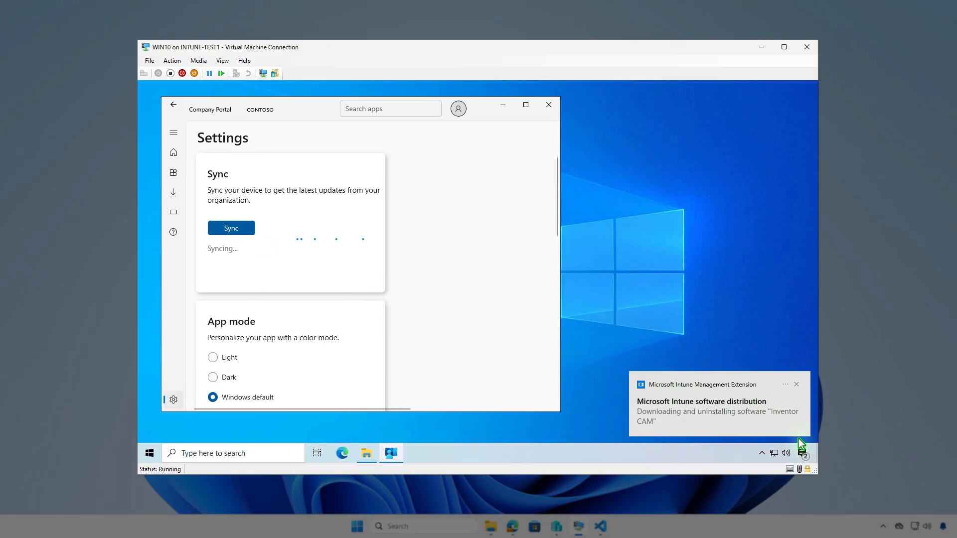
{"action": "left_click", "coordinate": [804, 453]}
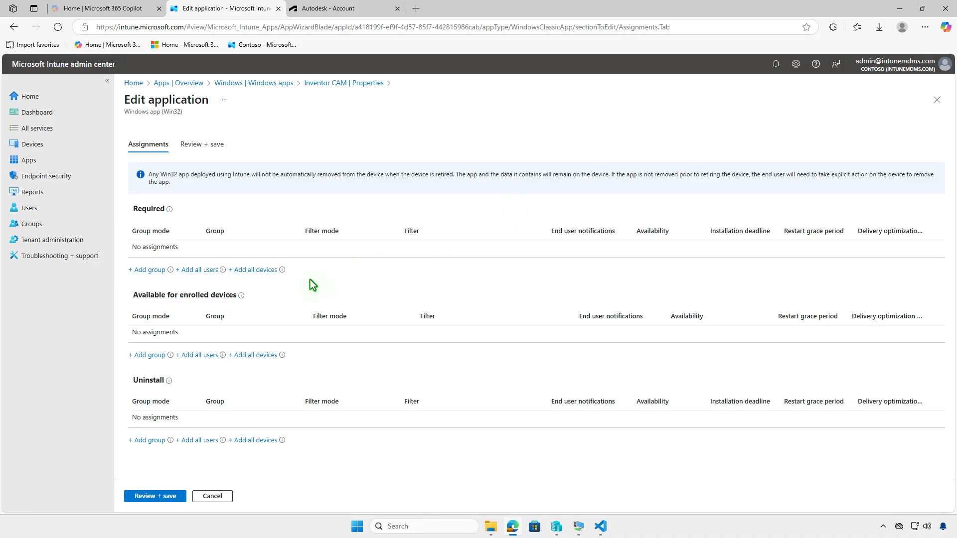
Make Inventor CAM available for enrolled devices to the Test_Users group and save the application
{"action": "left_click", "coordinate": [148, 356]}
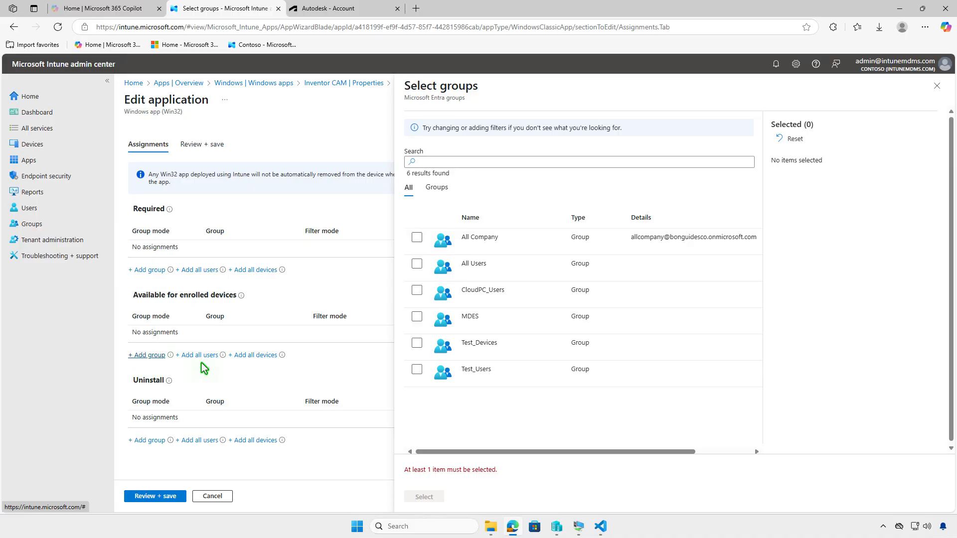
{"action": "left_click", "coordinate": [418, 372]}
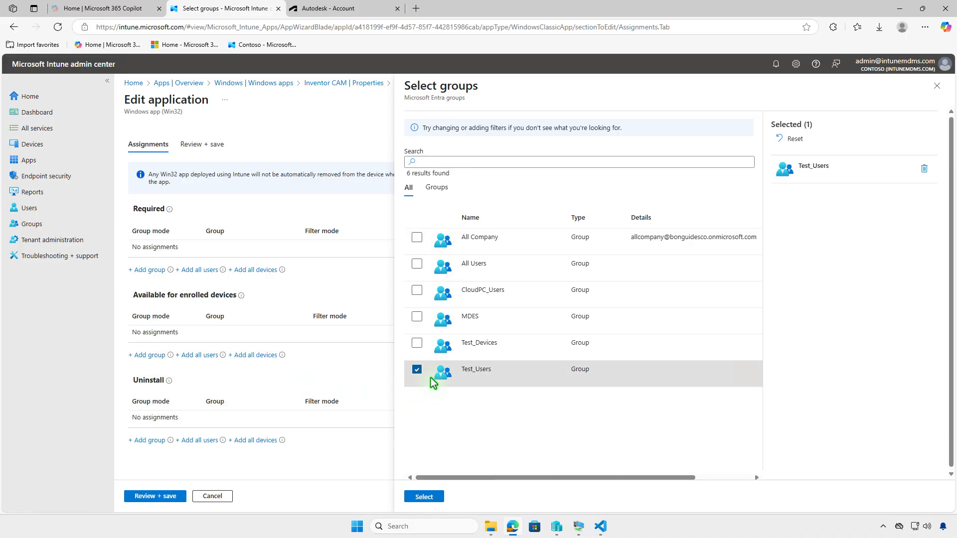
{"action": "left_click", "coordinate": [436, 497]}
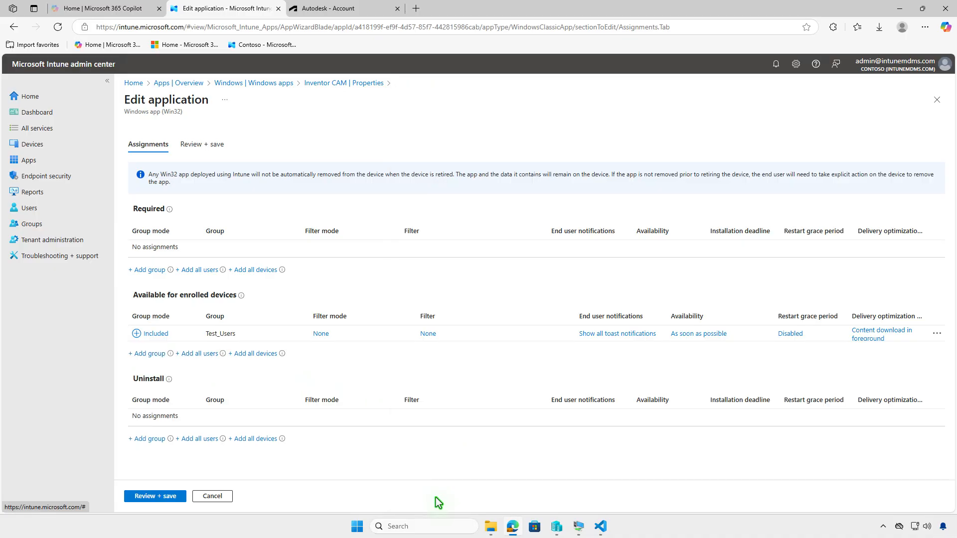
{"action": "left_click", "coordinate": [143, 495]}
{"action": "left_click", "coordinate": [139, 497]}
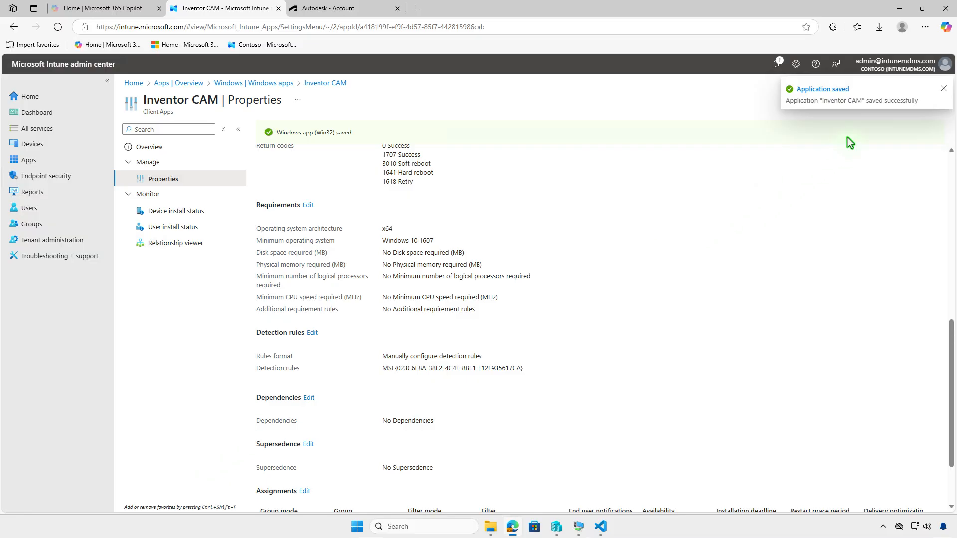
Switch to the WIN10 virtual machine, install Inventor CAM from the Company Portal apps and check the installation notifications
{"action": "left_click", "coordinate": [899, 13]}
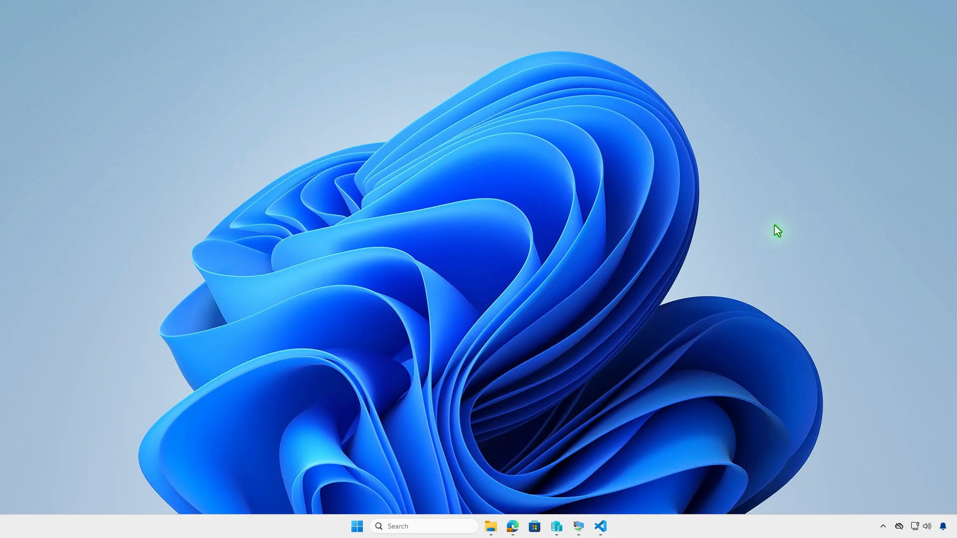
{"action": "left_click", "coordinate": [579, 525]}
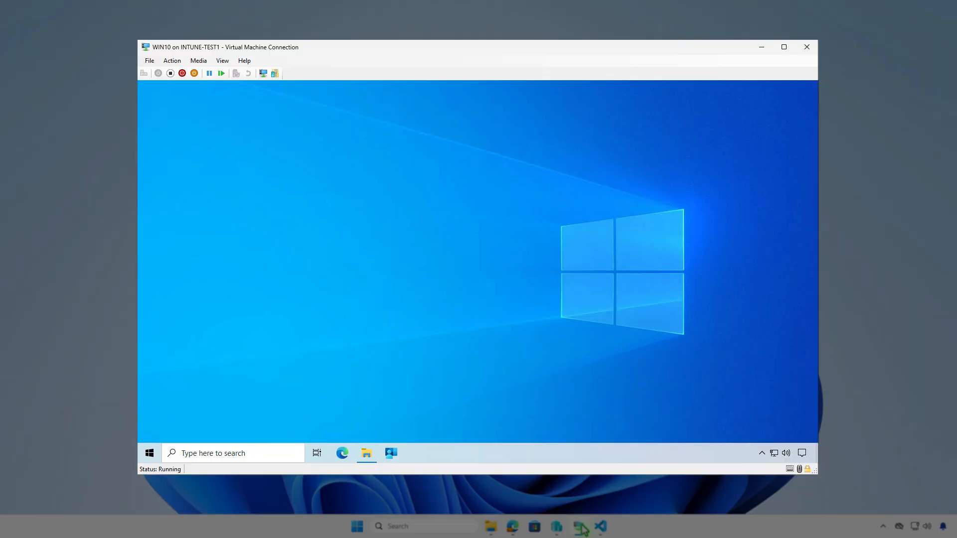
{"action": "left_click", "coordinate": [391, 453]}
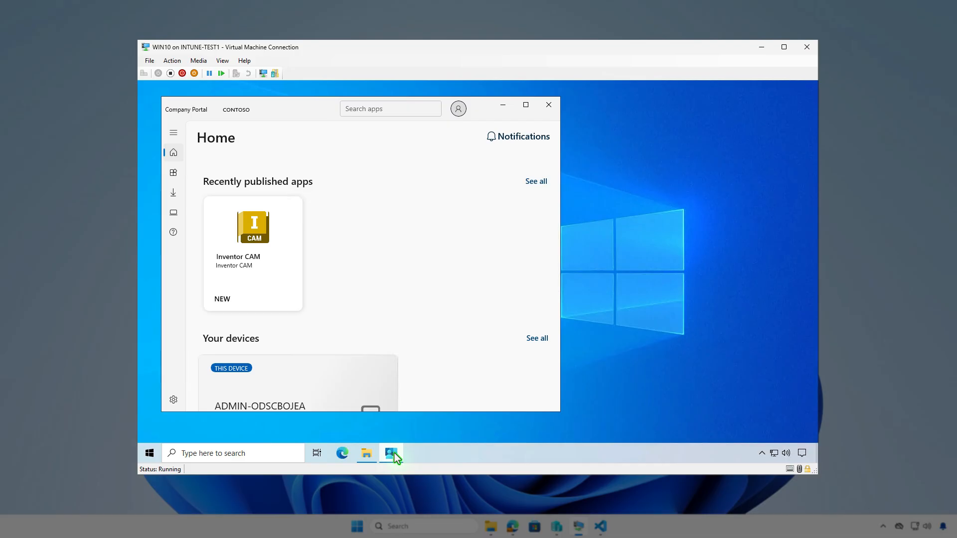
{"action": "left_click", "coordinate": [174, 173]}
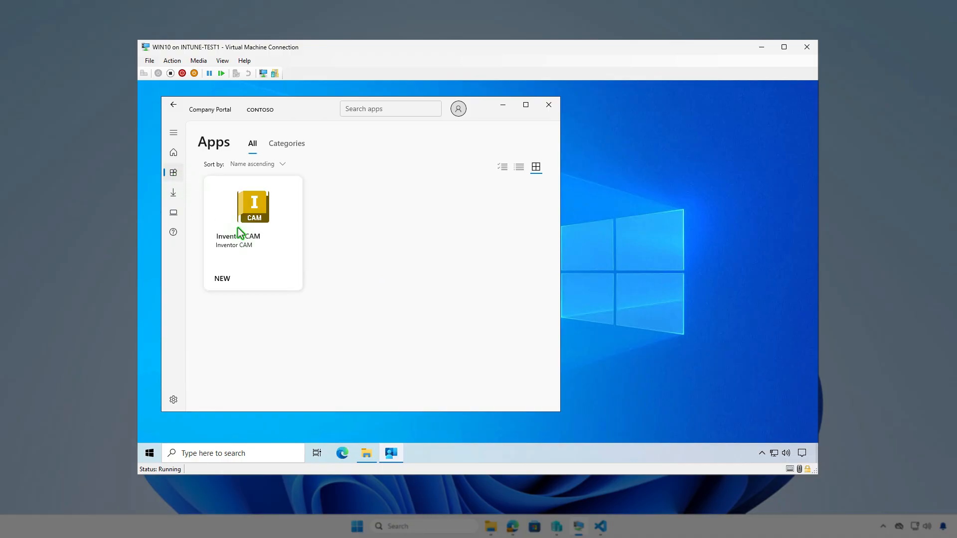
{"action": "left_click", "coordinate": [267, 260]}
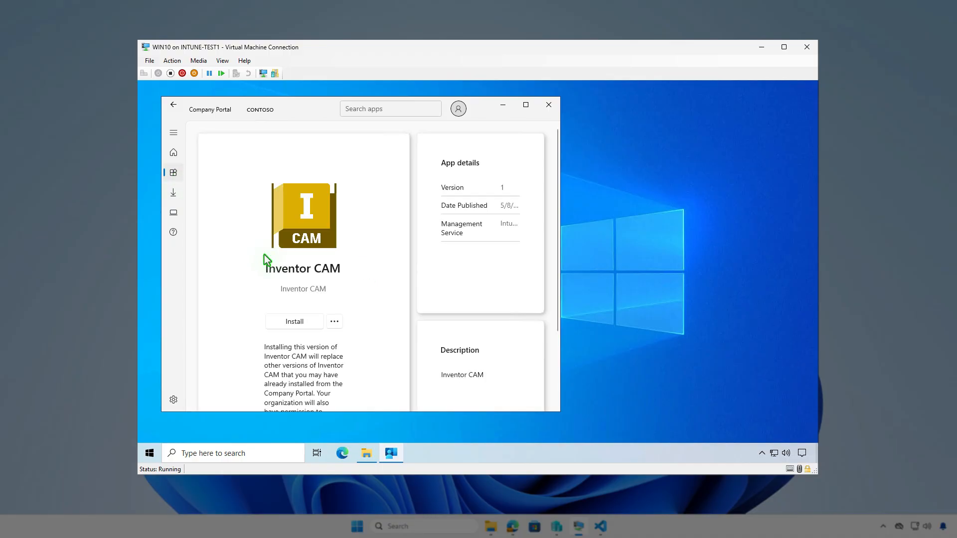
{"action": "left_click", "coordinate": [305, 321]}
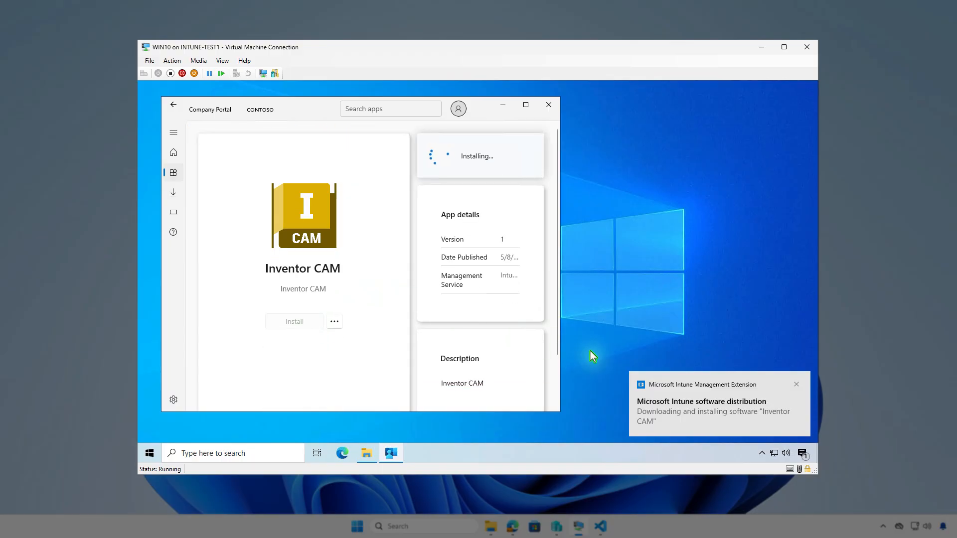
{"action": "left_click", "coordinate": [803, 454]}
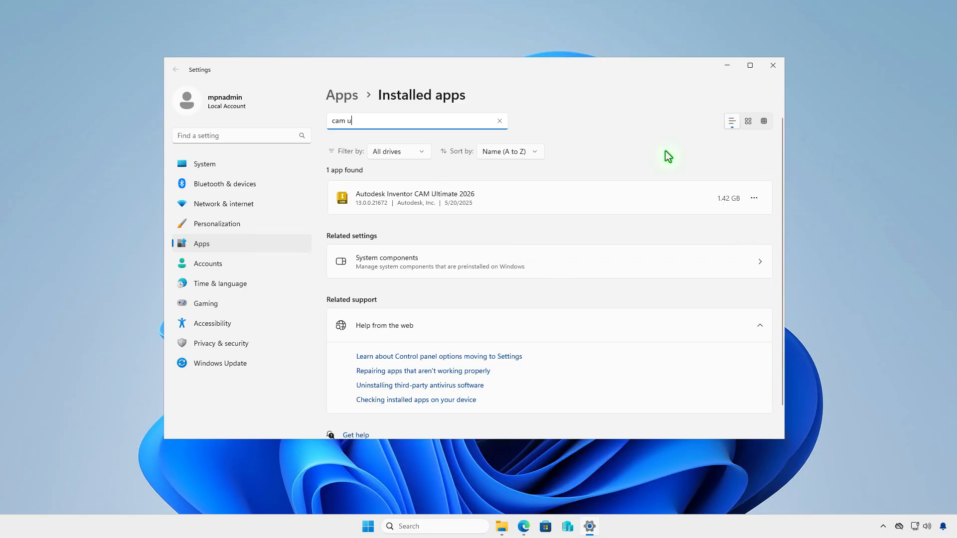
Close Settings and run Get-WmiObject -Class Win32_Product | Where { $_.Vendor -like 'Autodesk*'} | FT in an administrator terminal
{"action": "left_click", "coordinate": [769, 67]}
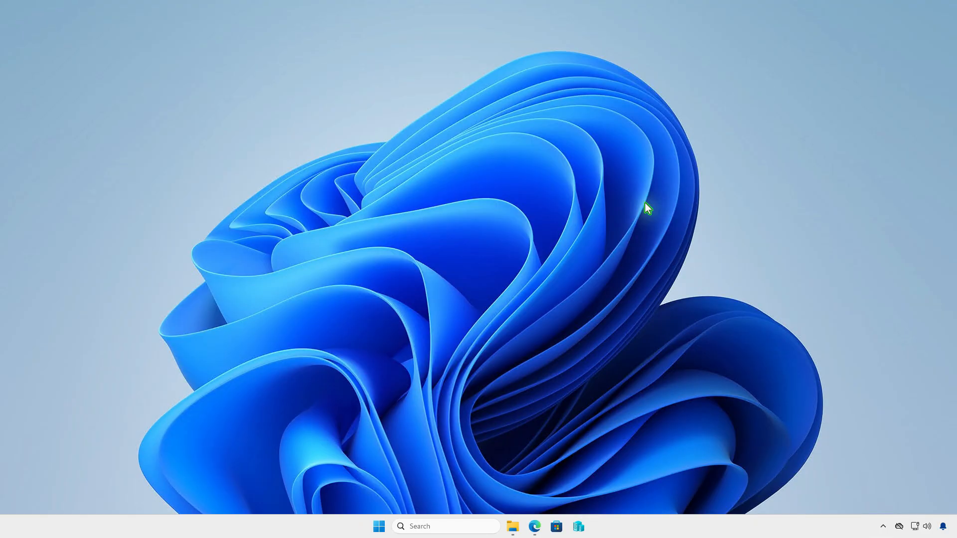
{"action": "right_click", "coordinate": [377, 531]}
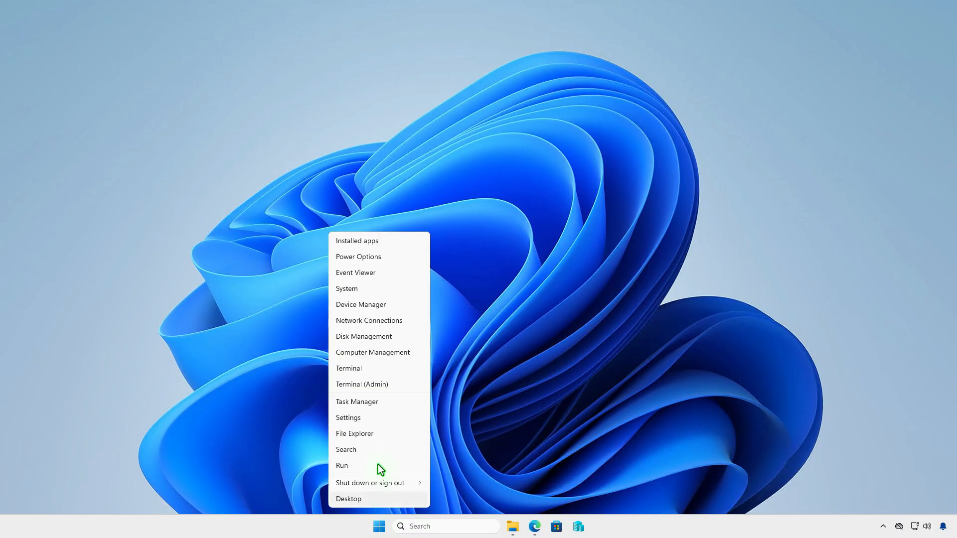
{"action": "left_click", "coordinate": [389, 384]}
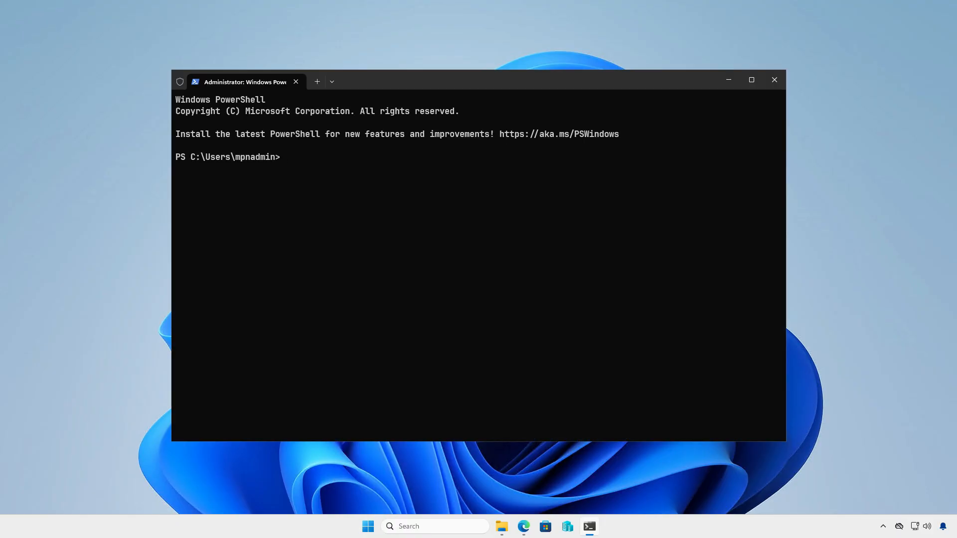
{"action": "type", "text": "Get-WmiObject -Class Win32_Product | Where { $_.Vendor -like 'Autodesk*'} | FT"}
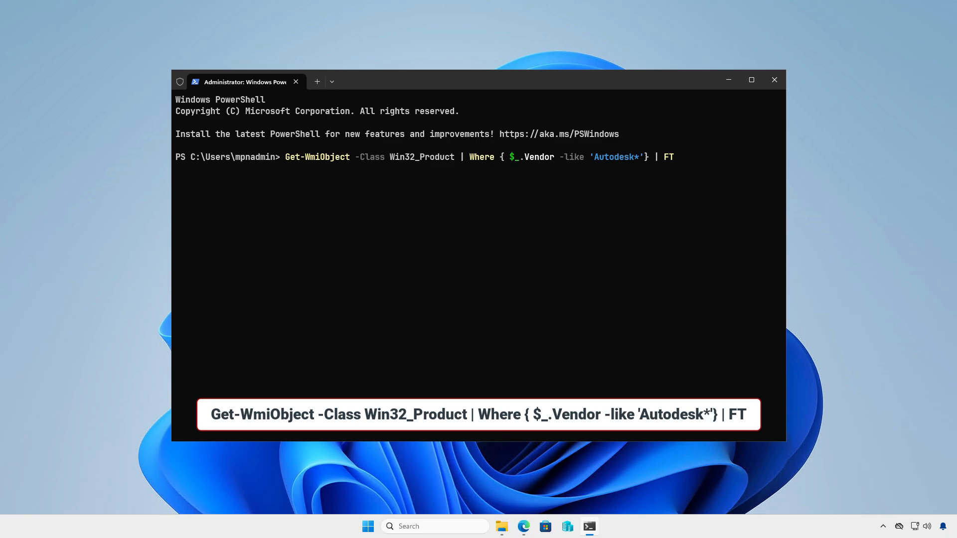
{"action": "key", "text": "Return"}
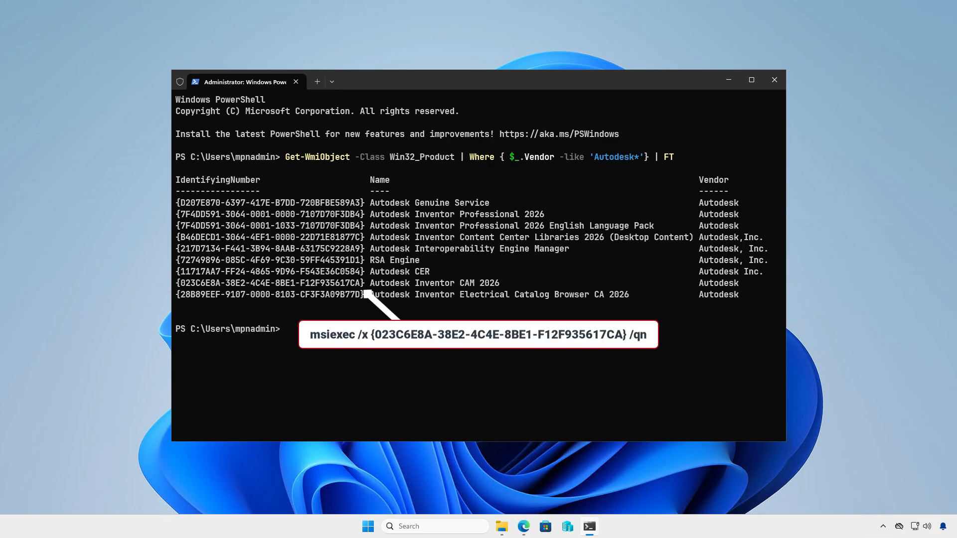